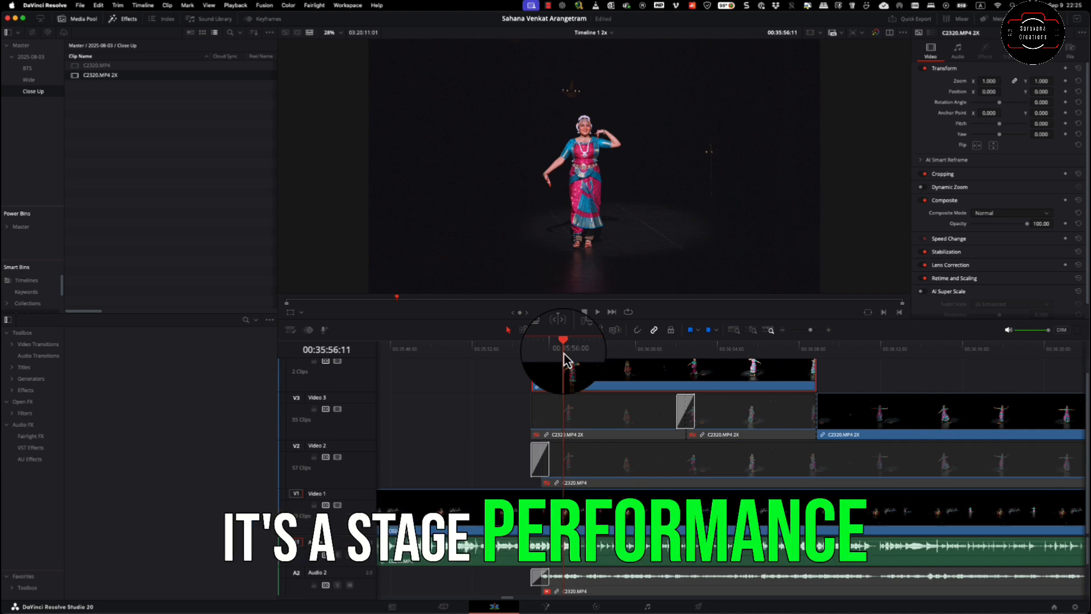
- Examine the C2320.MP4 2X clip frame by frame for grading around the point where the stage light intensity changes
drag(563, 353, 687, 349)
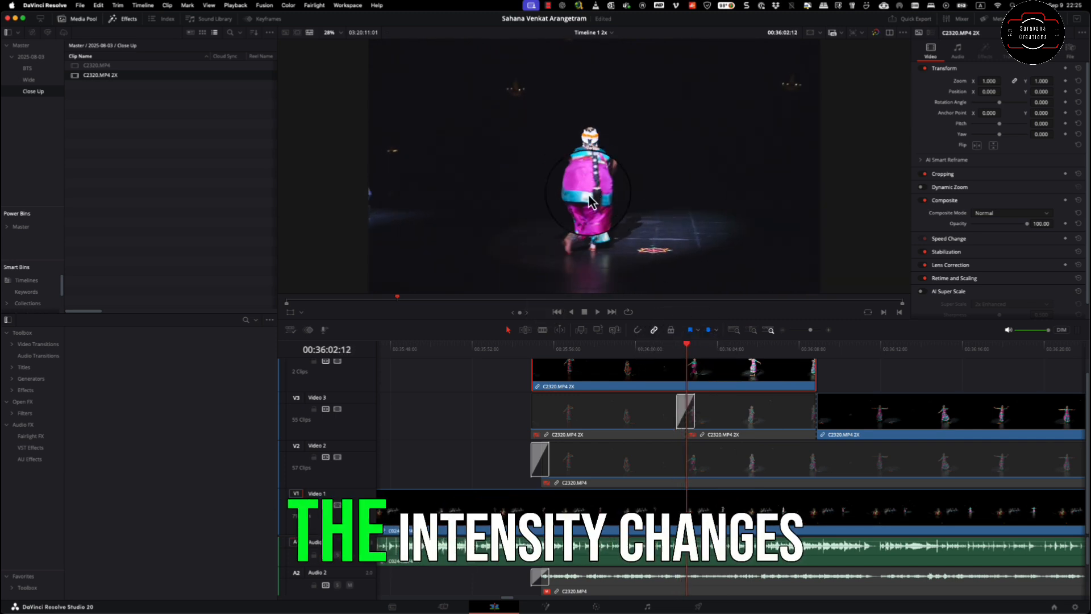
click(595, 608)
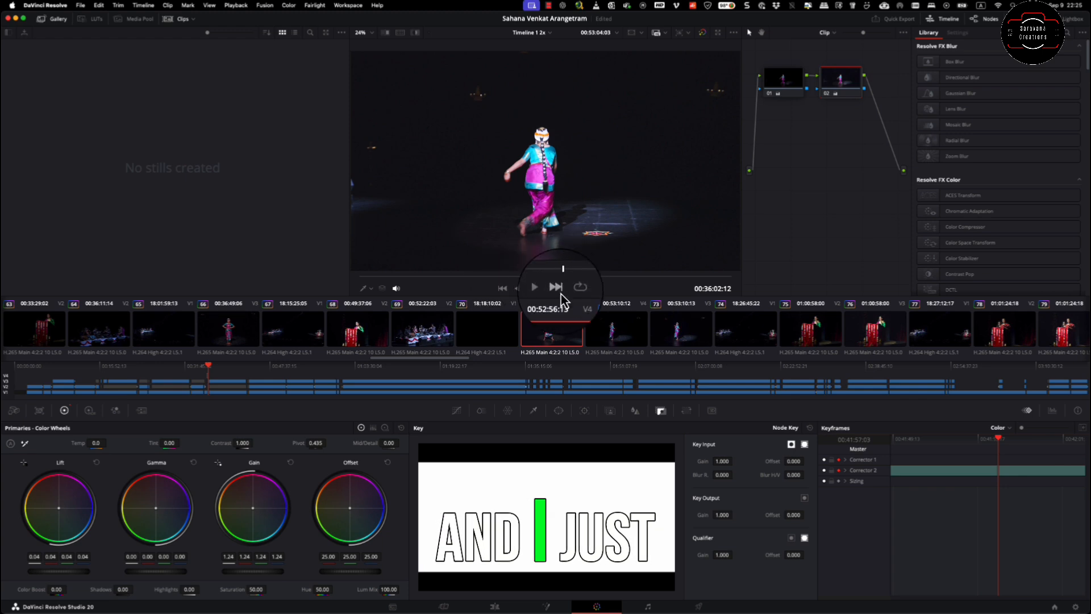
key(Right)
key(Right)
key(Right)
key(Right)
key(Right)
key(Right)
key(Right)
key(Right)
key(Right)
key(Right)
key(Right)
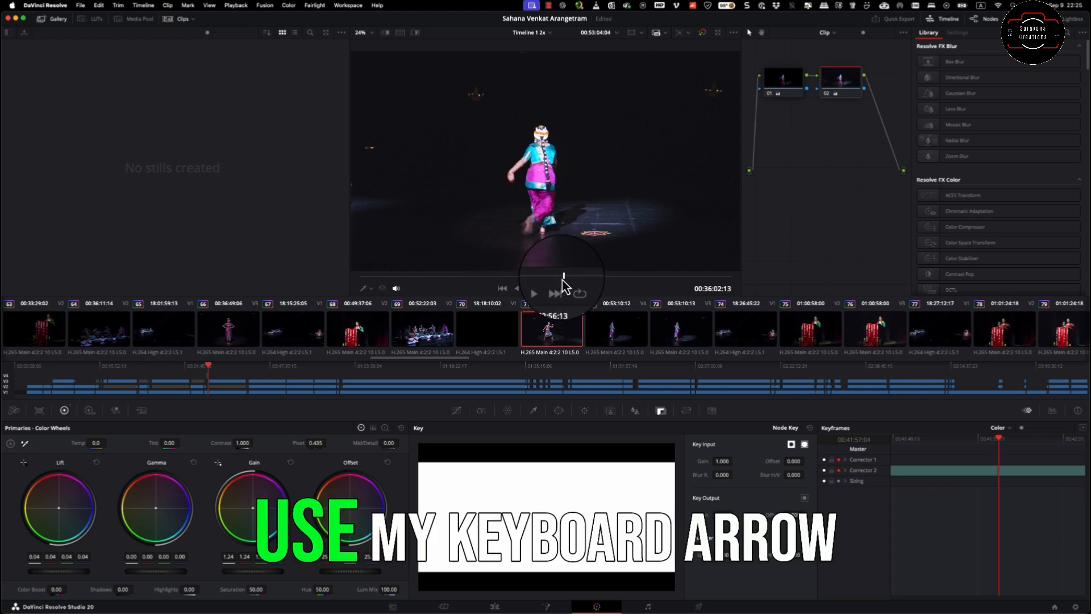
key(Right)
key(Right)
key(Right)
key(Right)
key(Right)
key(Right)
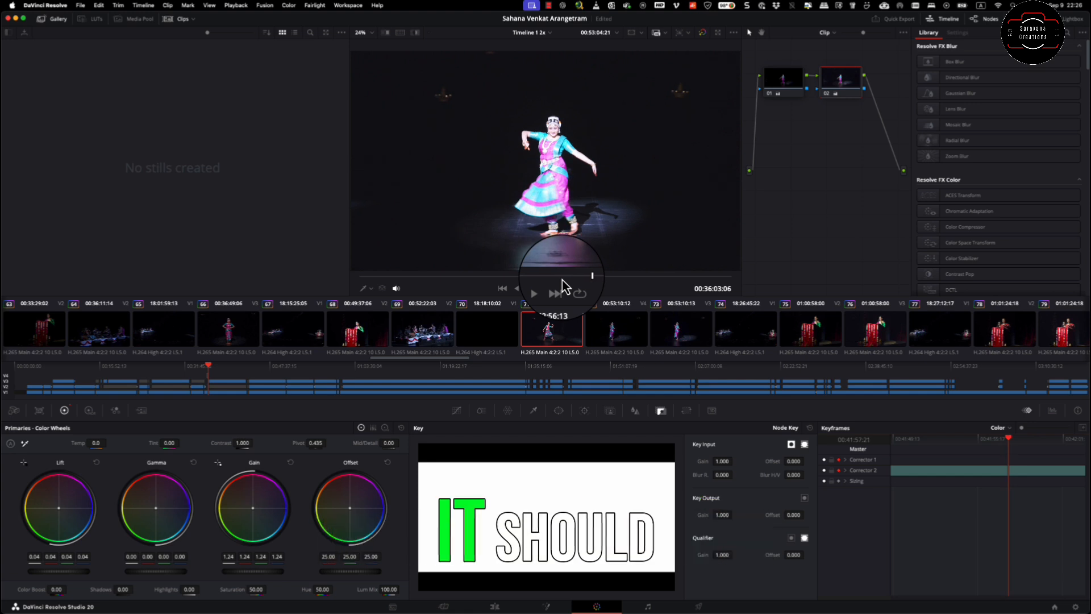
key(Left)
key(Left)
key(Left)
key(Left)
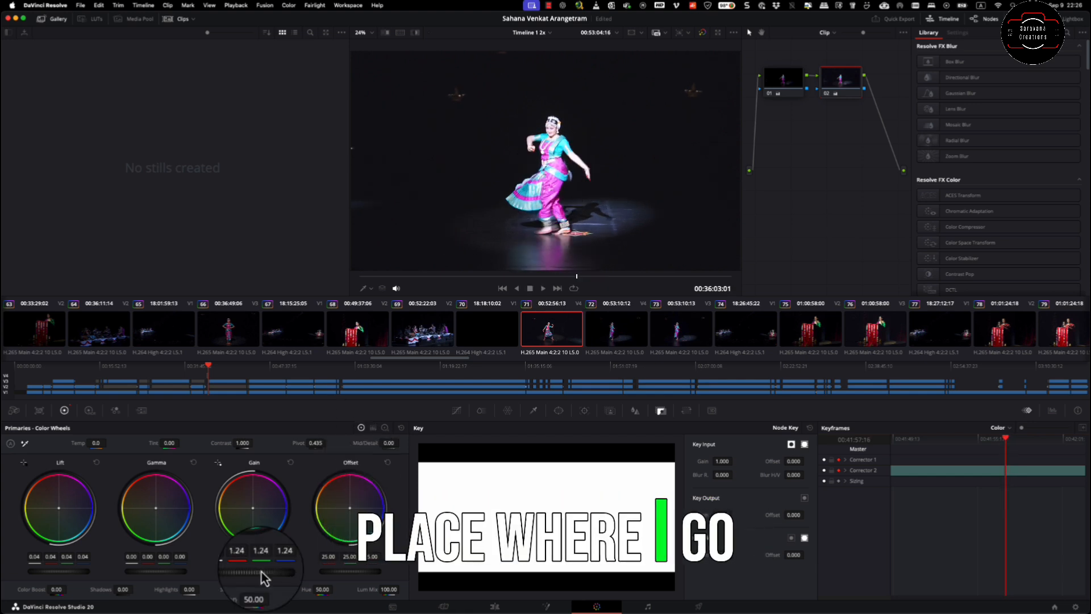
- Lower the gain of node 02 to 0.98 at 00:36:03:01 and review the lighting change on the edit timeline
drag(261, 575, 213, 573)
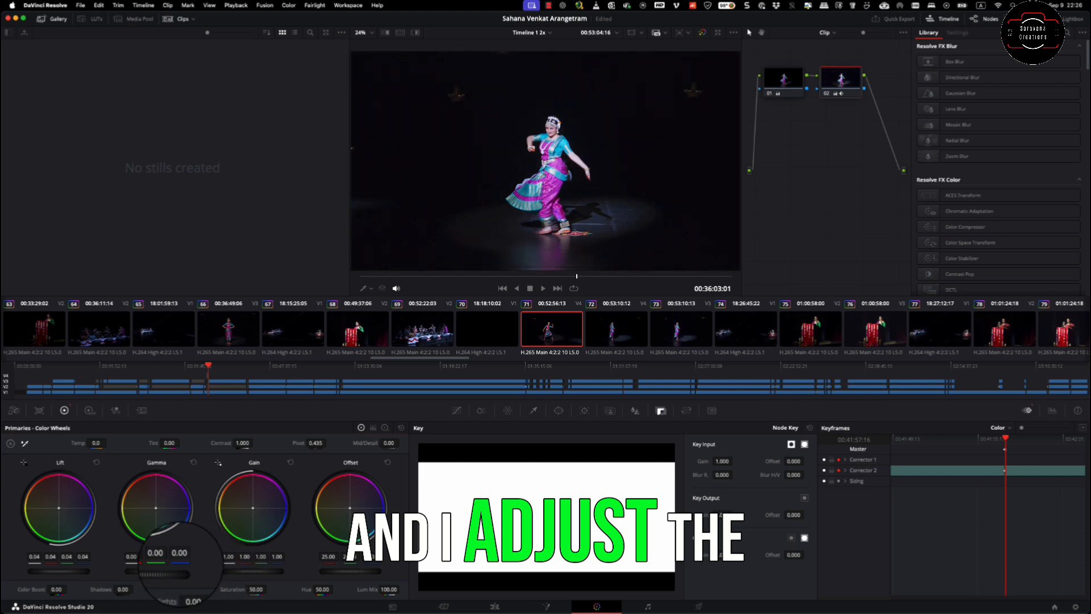
drag(148, 564, 174, 561)
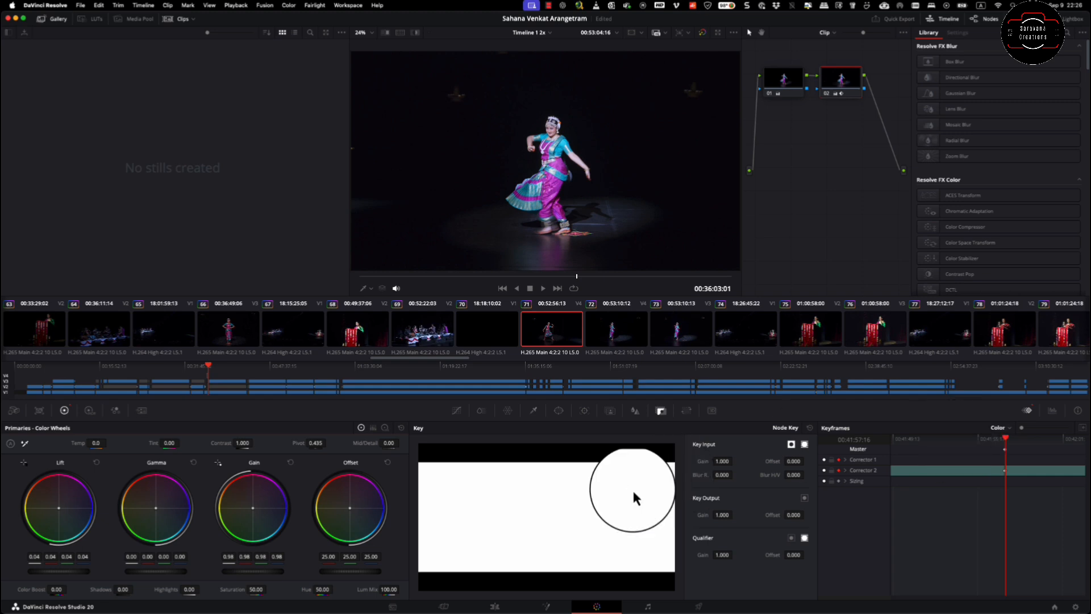
click(494, 606)
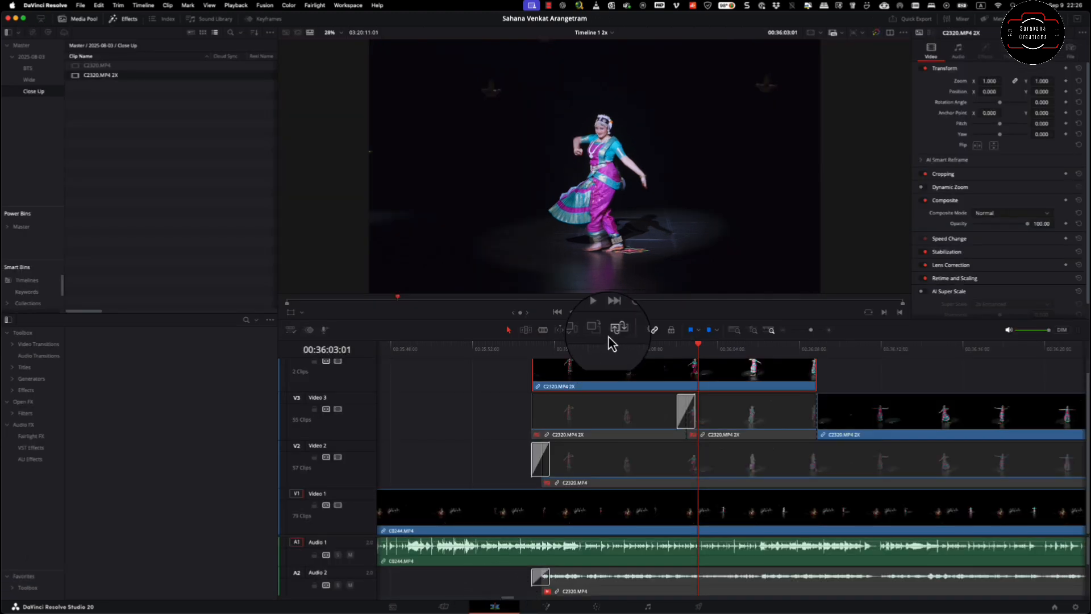
drag(605, 354, 739, 355)
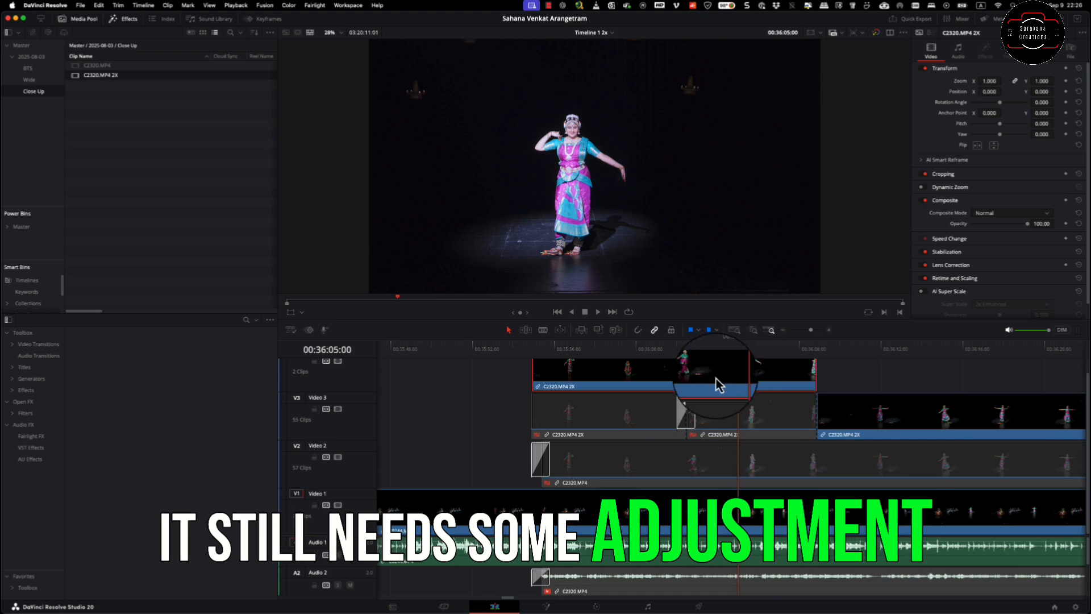
- Lower the gain of node 02 further to 0.90 at 00:36:03:00 and review the clip on the edit timeline
click(596, 606)
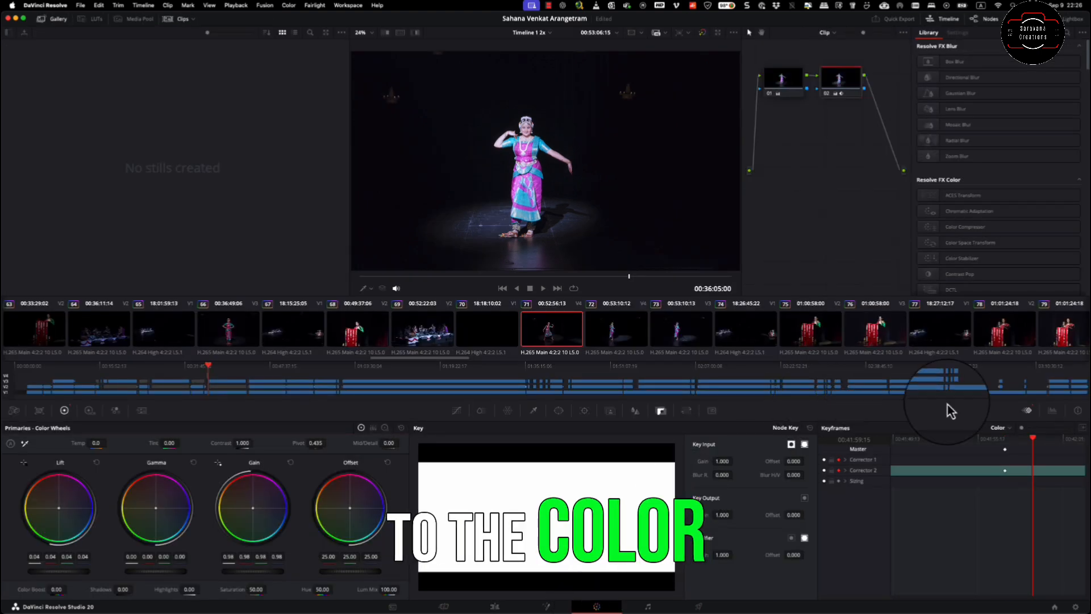
drag(1033, 438, 1006, 440)
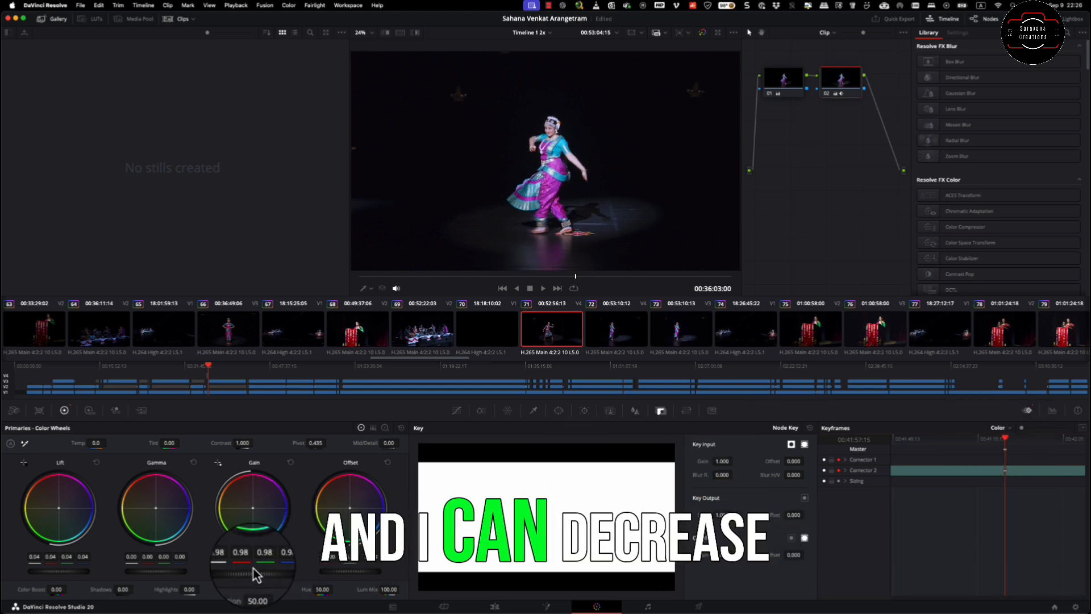
drag(191, 590, 160, 590)
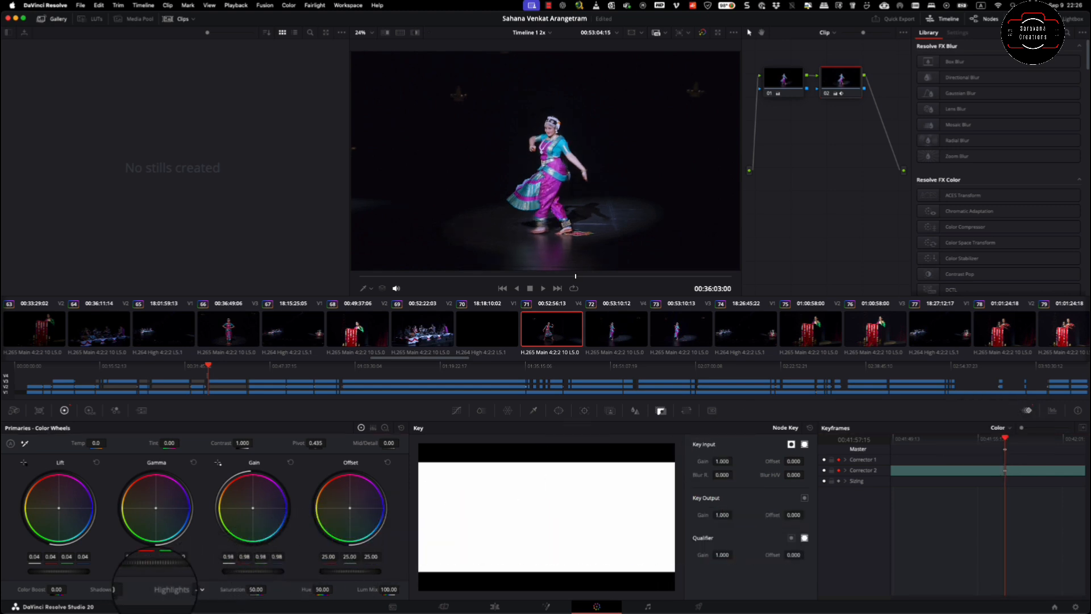
double_click(167, 589)
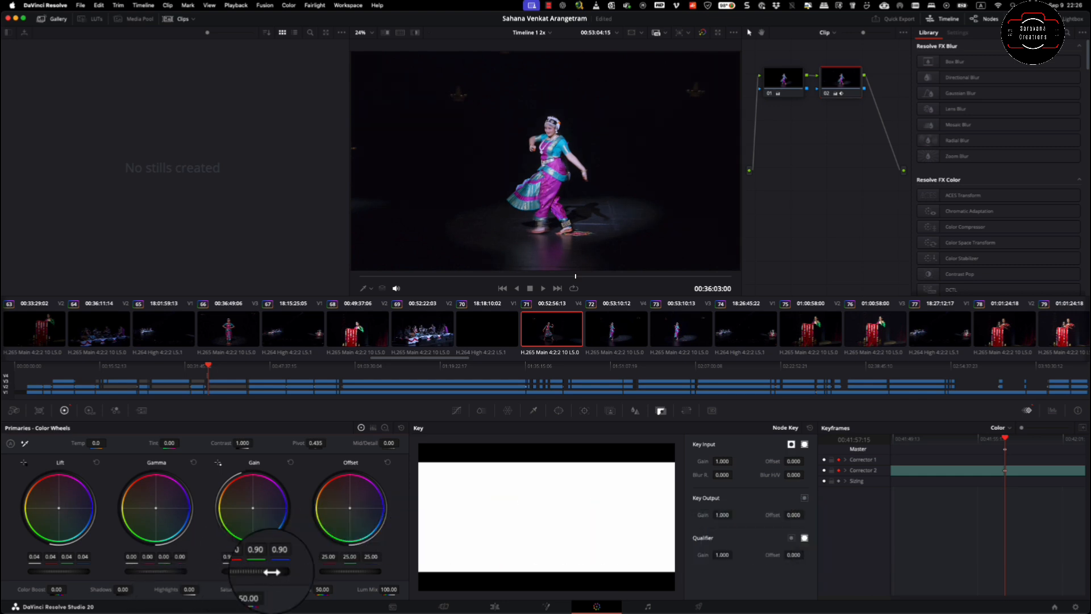
click(494, 607)
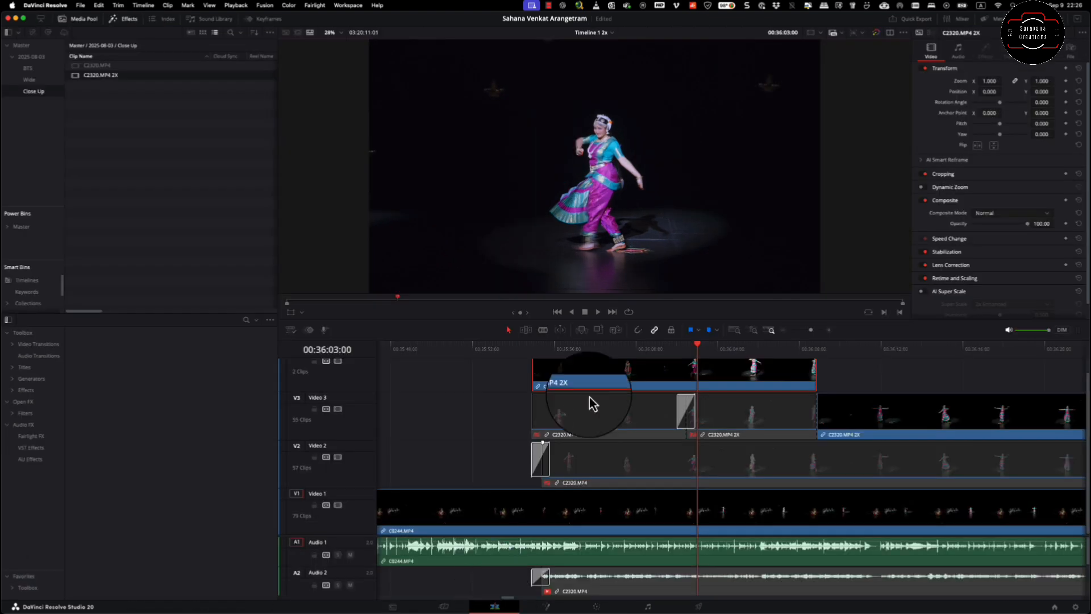
drag(610, 352, 738, 353)
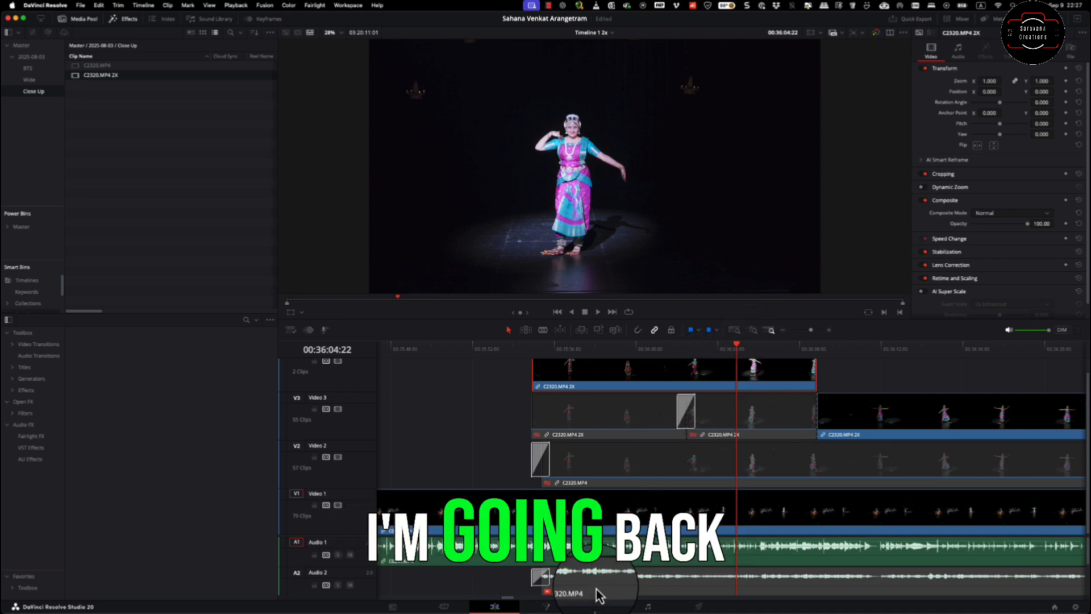
- Delete the Corrector 2 keyframe from the clip's color keyframes
click(596, 607)
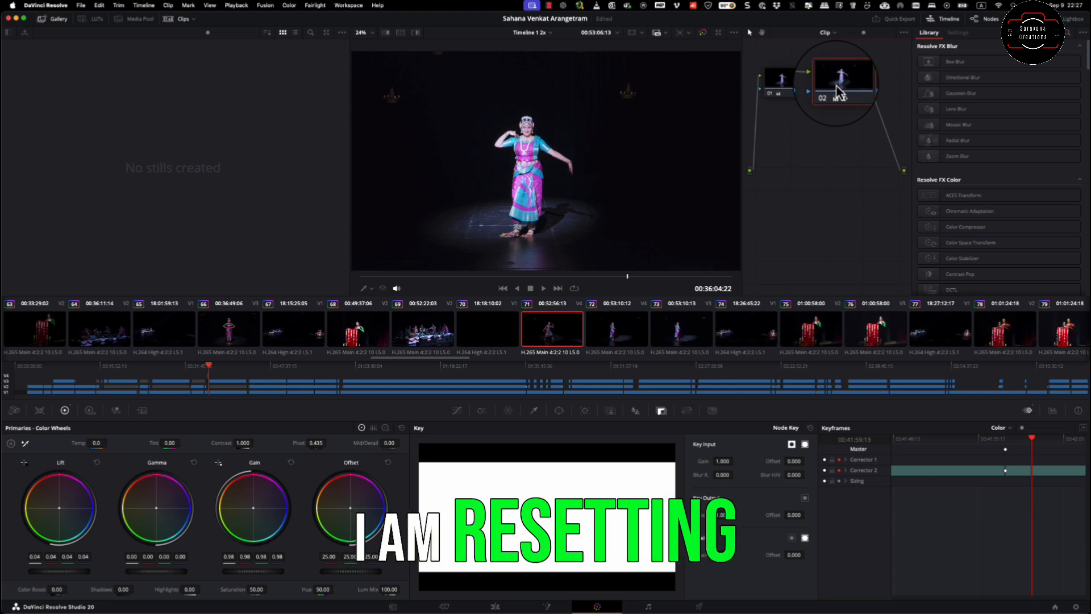
click(1005, 449)
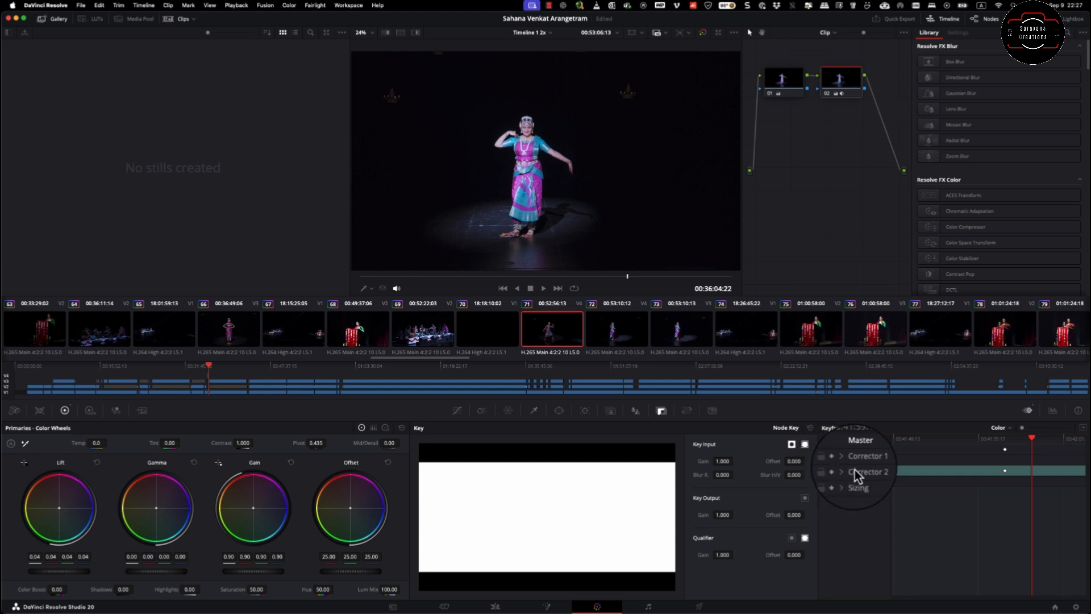
right_click(1005, 452)
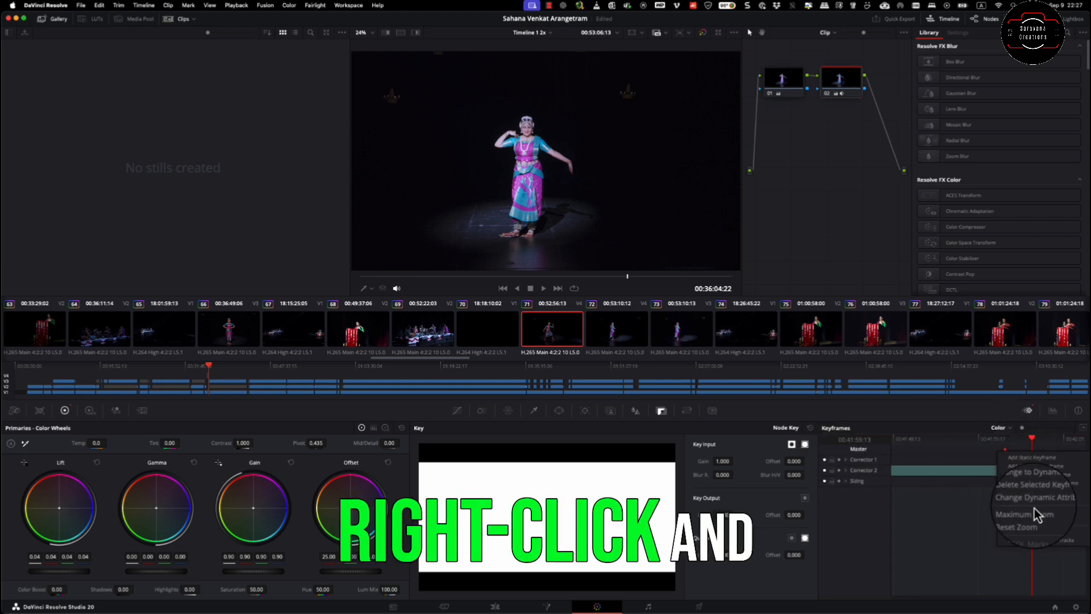
click(1041, 494)
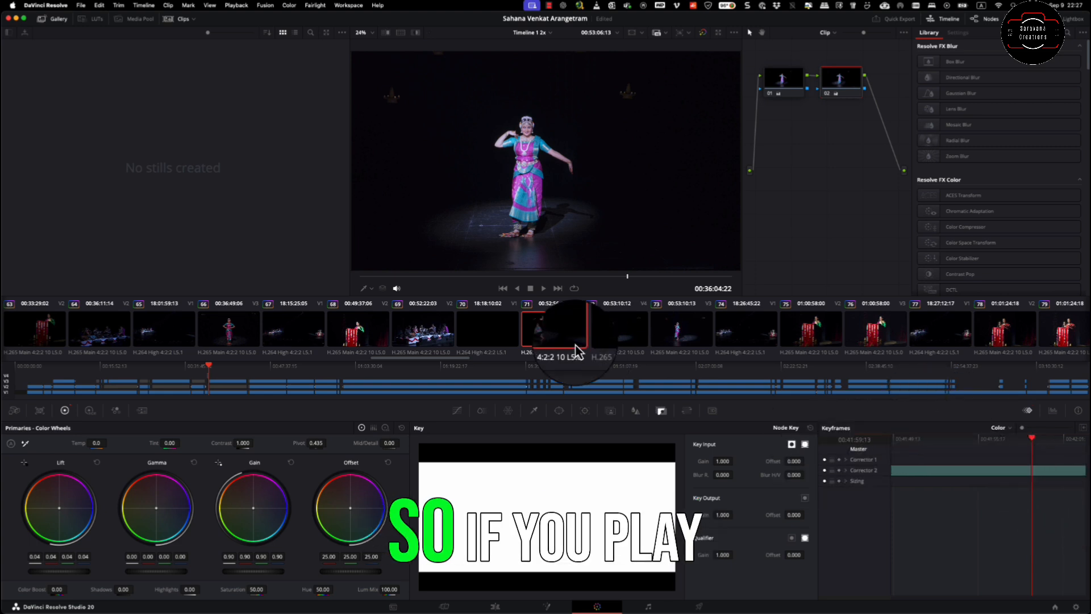
- Raise the gain of node 02 to 1.29 for the whole clip and check the frames around the lighting change
mouse_move(1033, 441)
mouse_down()
mouse_move(925, 445)
mouse_move(1027, 447)
mouse_move(1018, 449)
mouse_up()
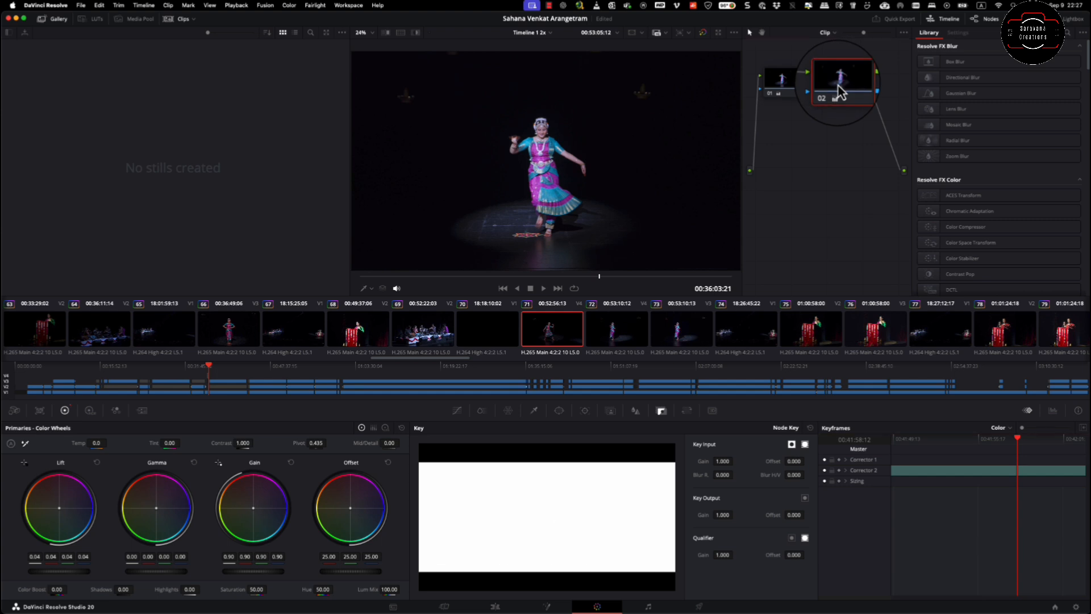
key(super+z)
key(super+shift+z)
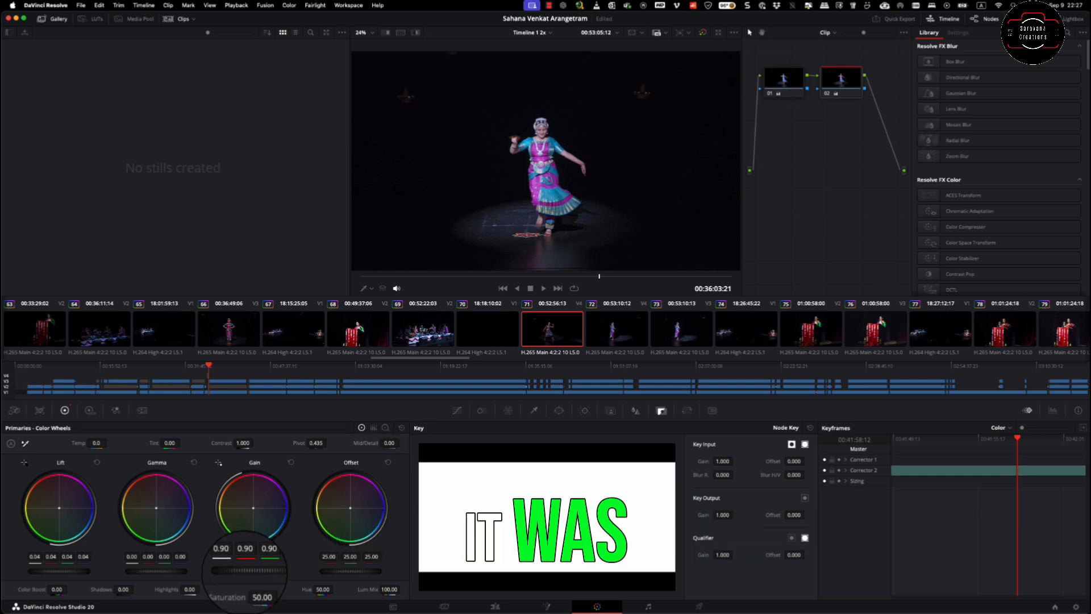
drag(246, 573, 370, 570)
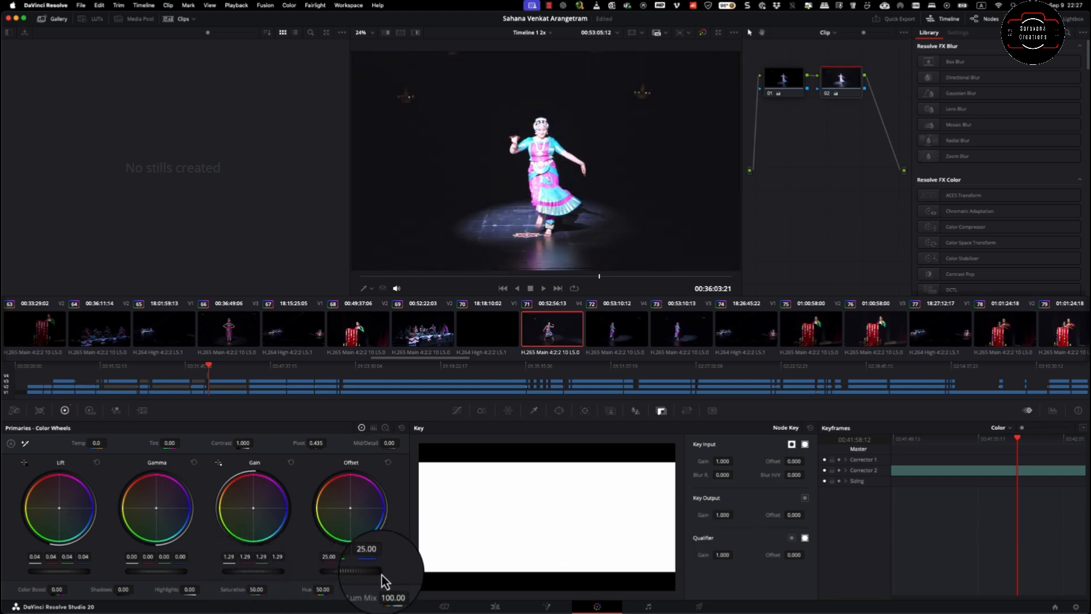
click(902, 446)
drag(902, 446, 1011, 441)
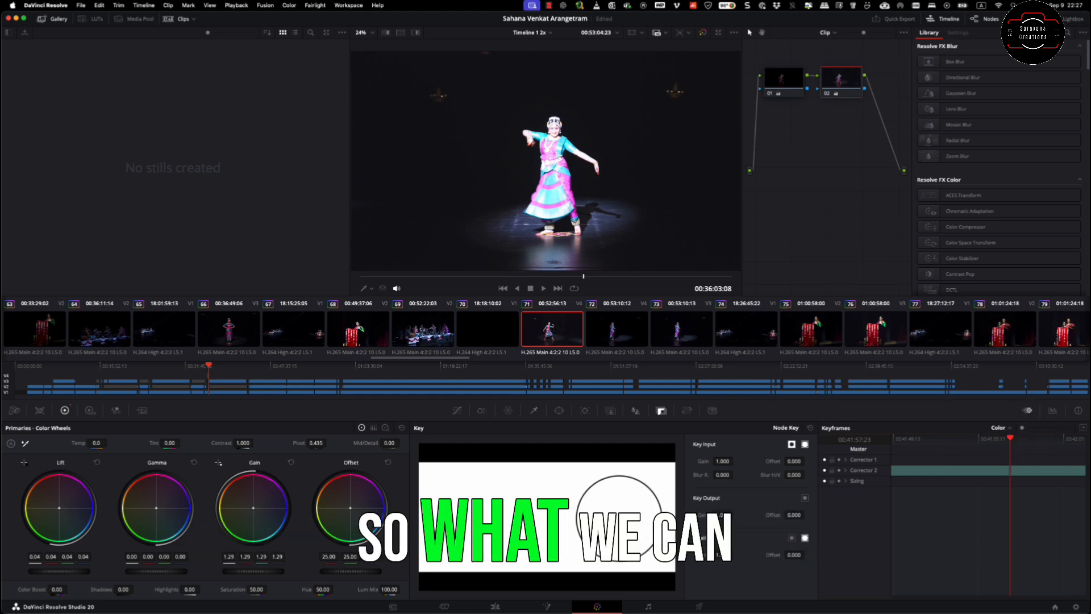
- Split the top-track C2320.MP4 2X clip on the edit timeline at 00:36:02:12, where the lighting changes
click(495, 604)
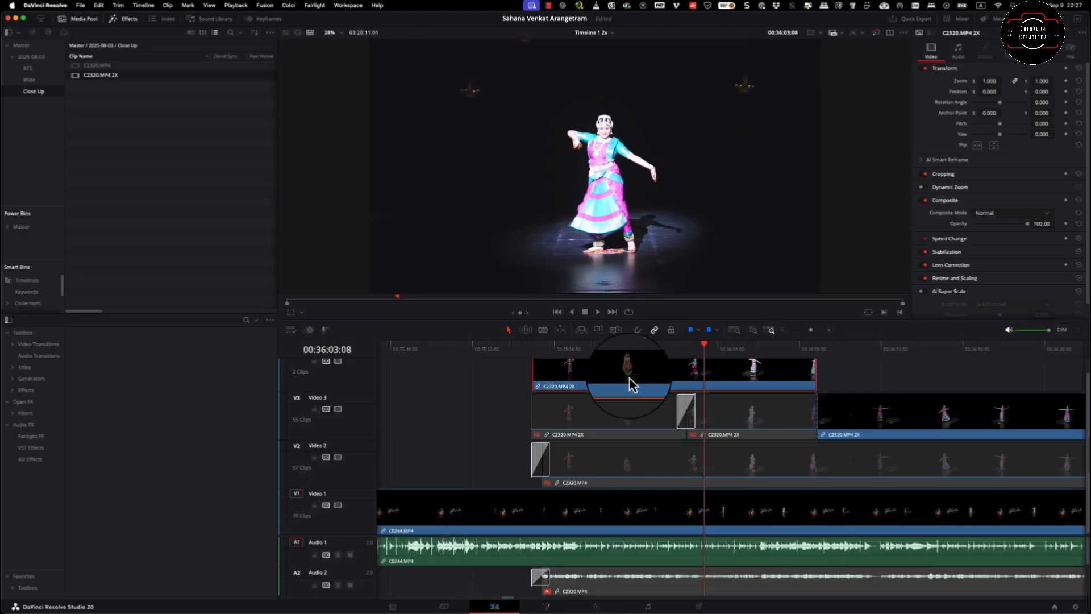
mouse_move(703, 347)
mouse_down()
mouse_move(674, 350)
mouse_move(688, 350)
mouse_up()
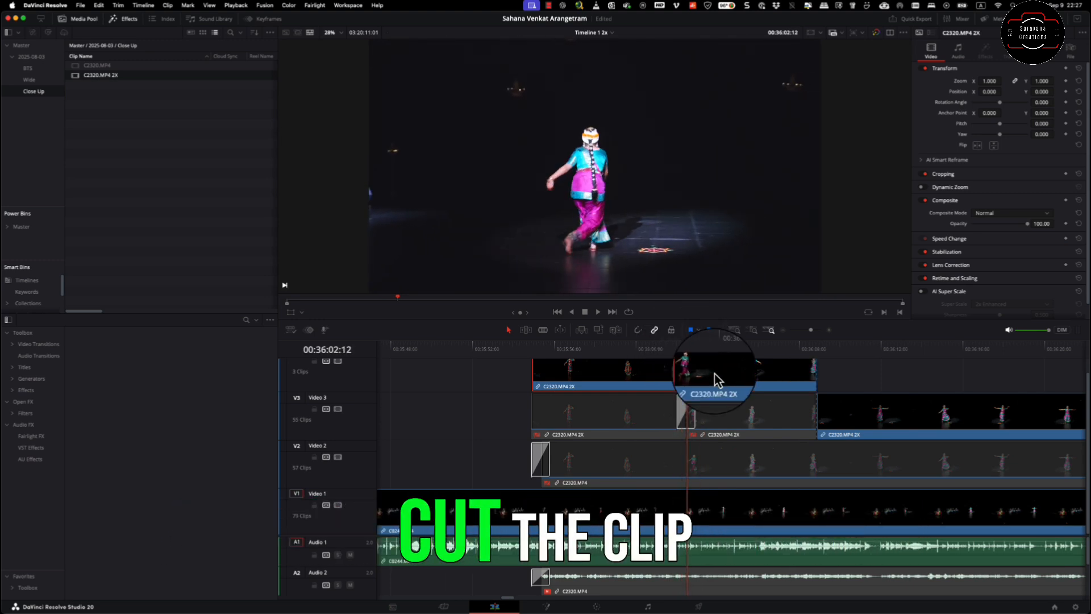
key(super+b)
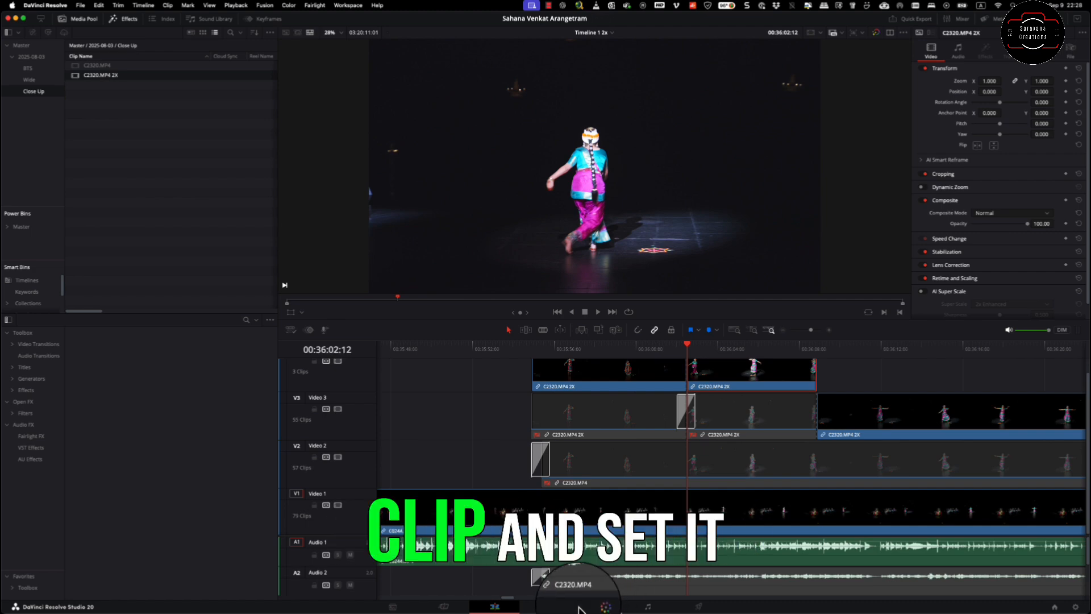
- Lower the gain of node 02 to 1.09 on the clip segment after the cut
click(596, 606)
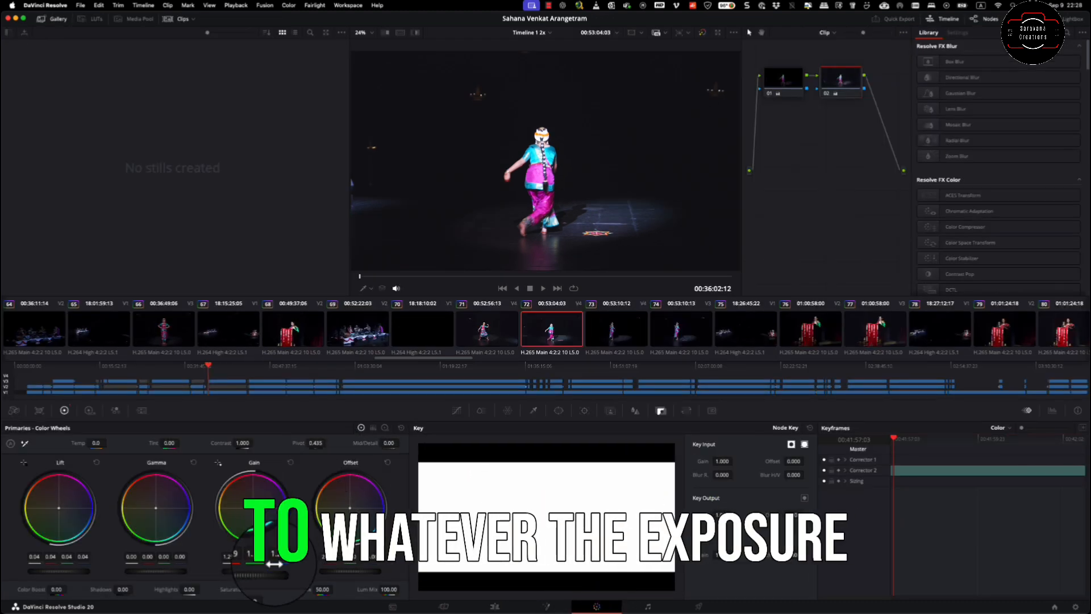
drag(253, 571, 196, 568)
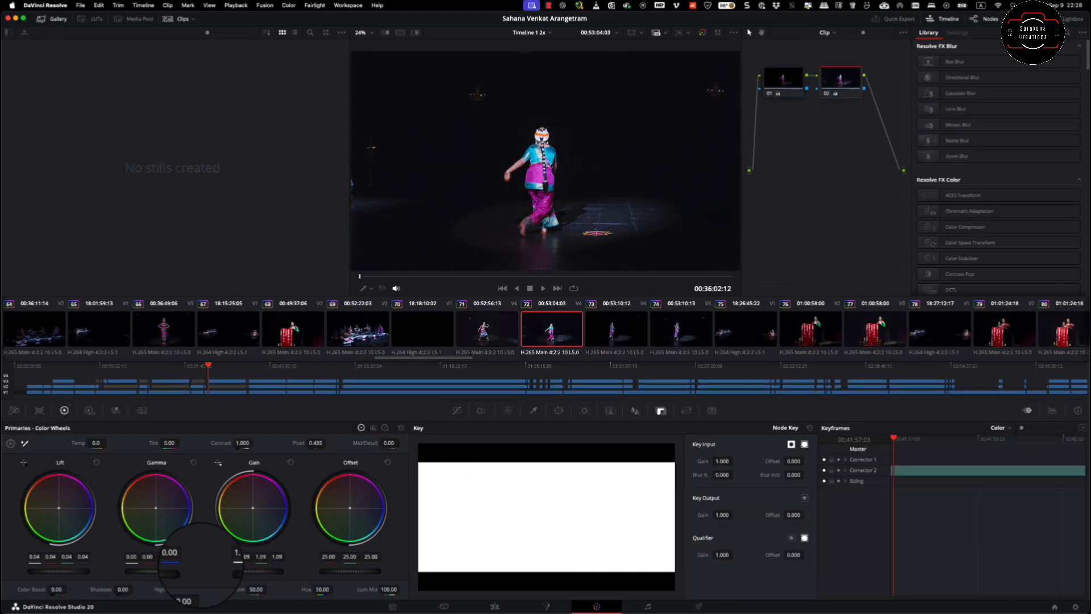
click(494, 606)
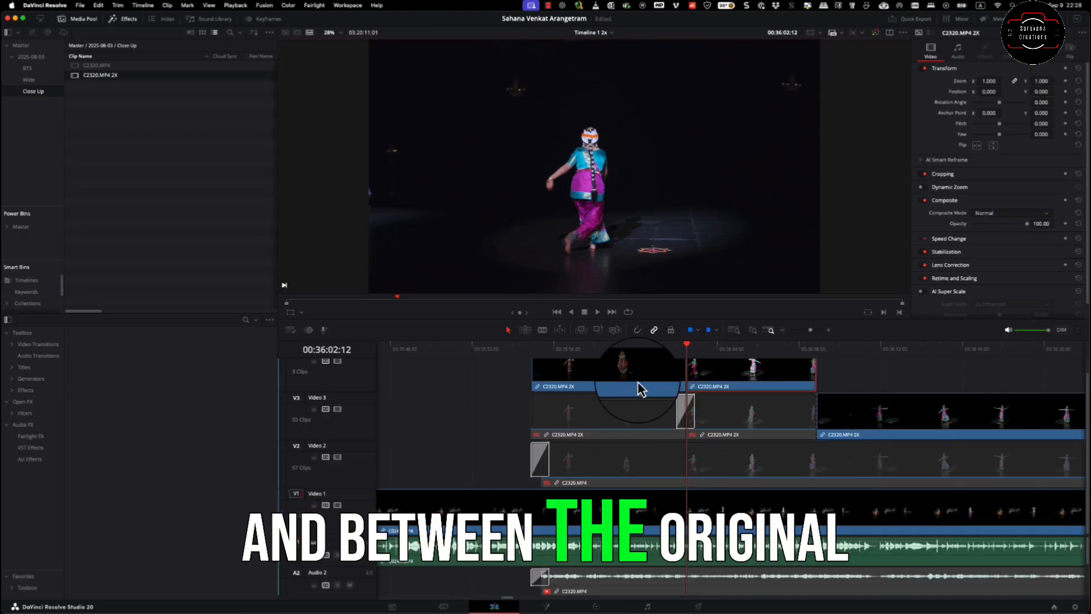
- Add a Cross Dissolve at the cut between the two top-track clip segments and review the exposure change across it
click(672, 355)
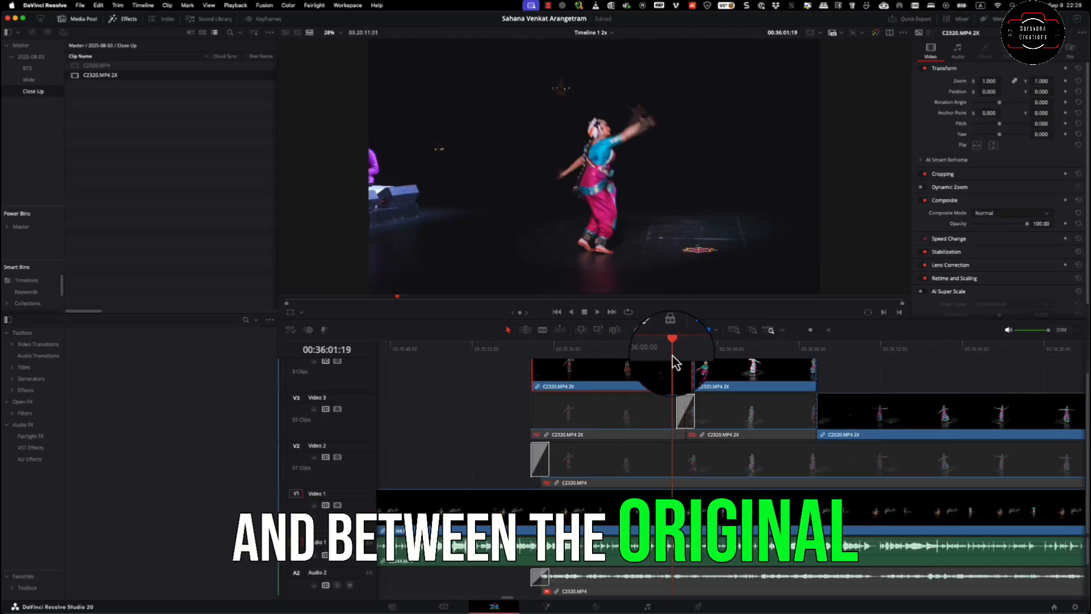
mouse_move(672, 356)
mouse_down()
mouse_move(718, 354)
mouse_move(686, 353)
mouse_up()
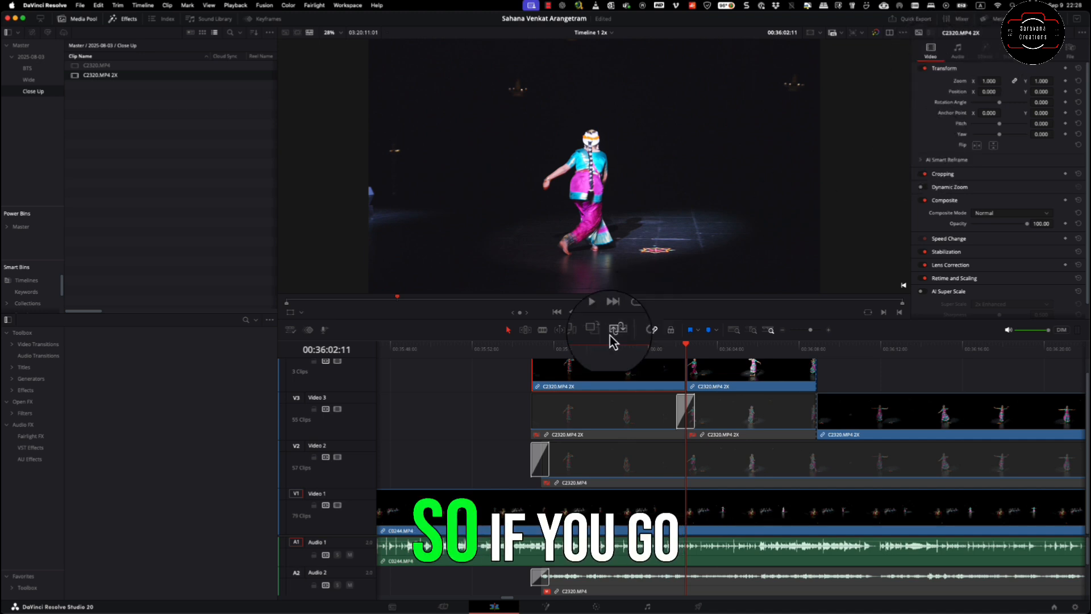
click(38, 343)
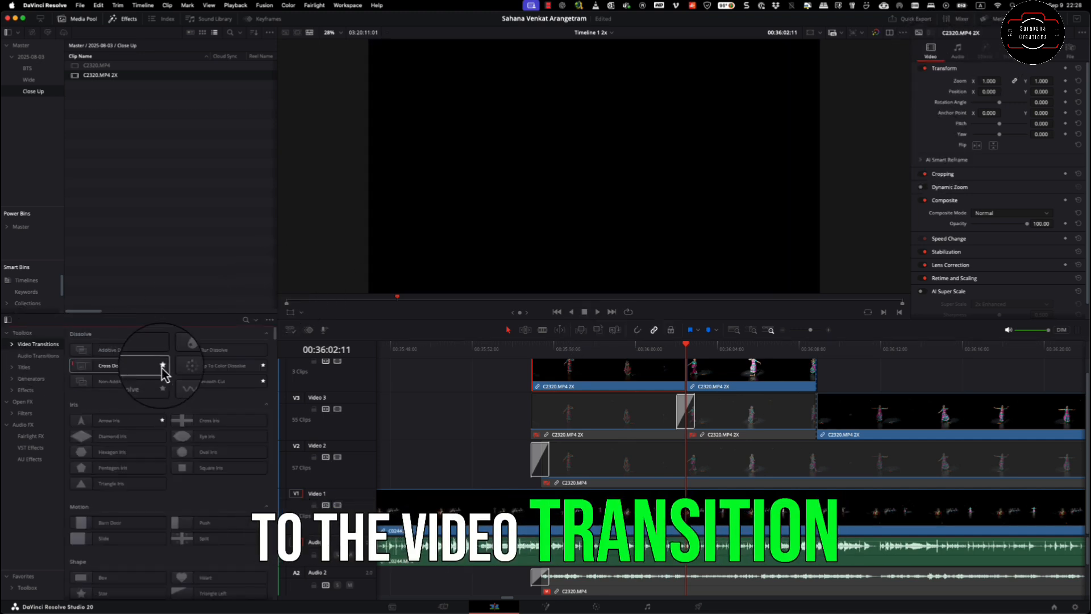
drag(142, 373, 701, 370)
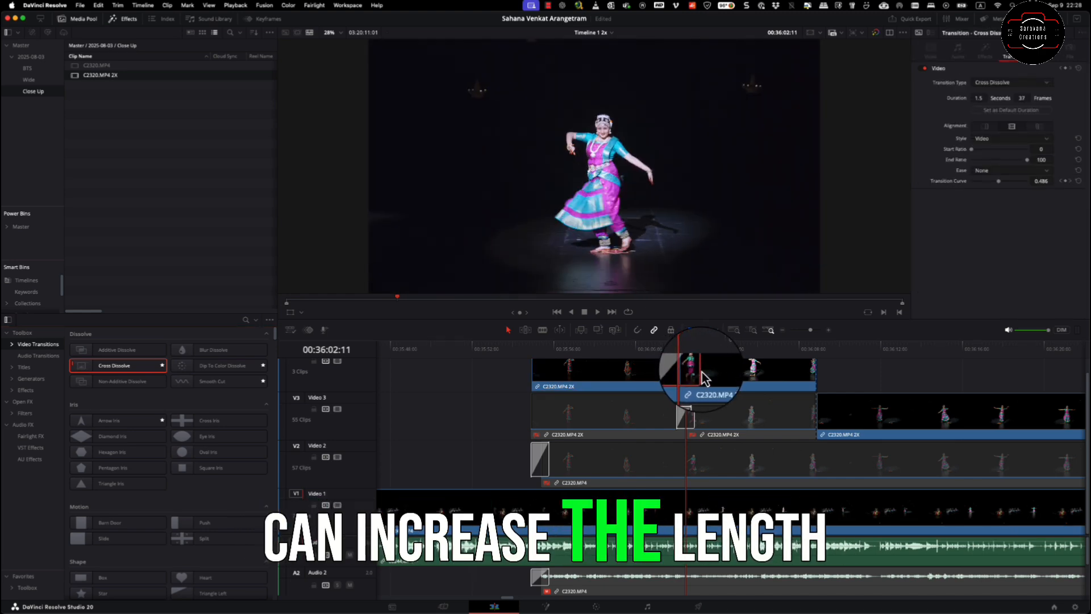
click(633, 350)
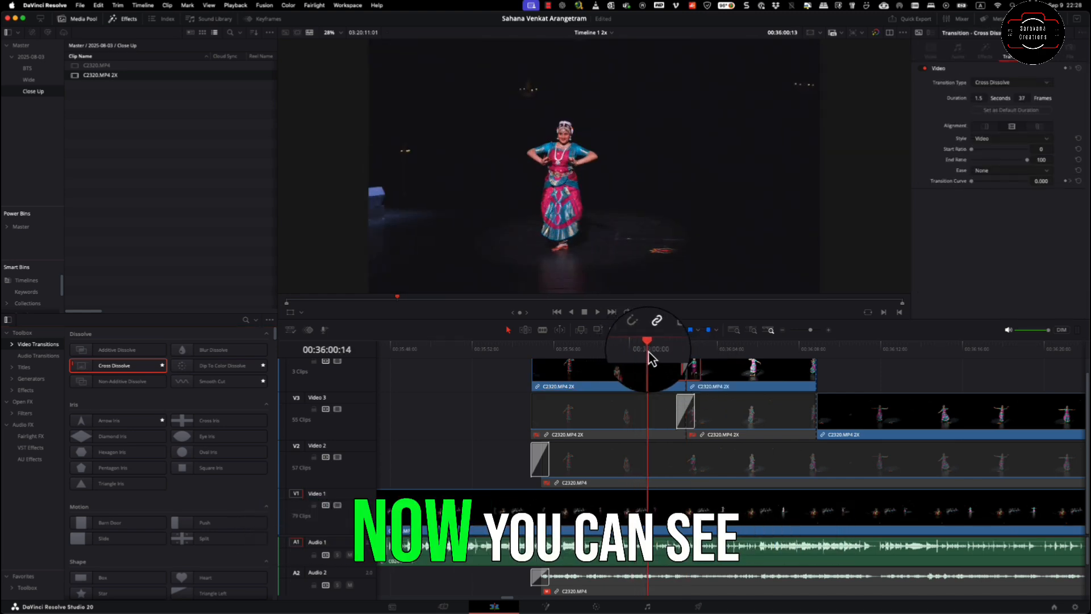
drag(661, 353, 711, 354)
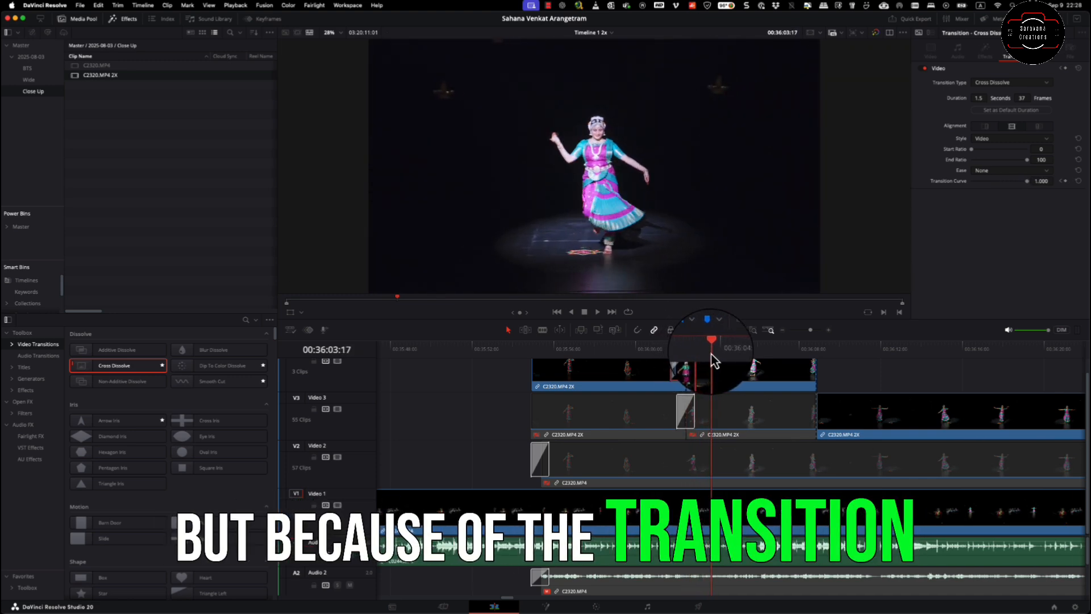
- Delete the Cross Dissolve from the top-track cut and go back to the frames around 00:36:02:12
key(Delete)
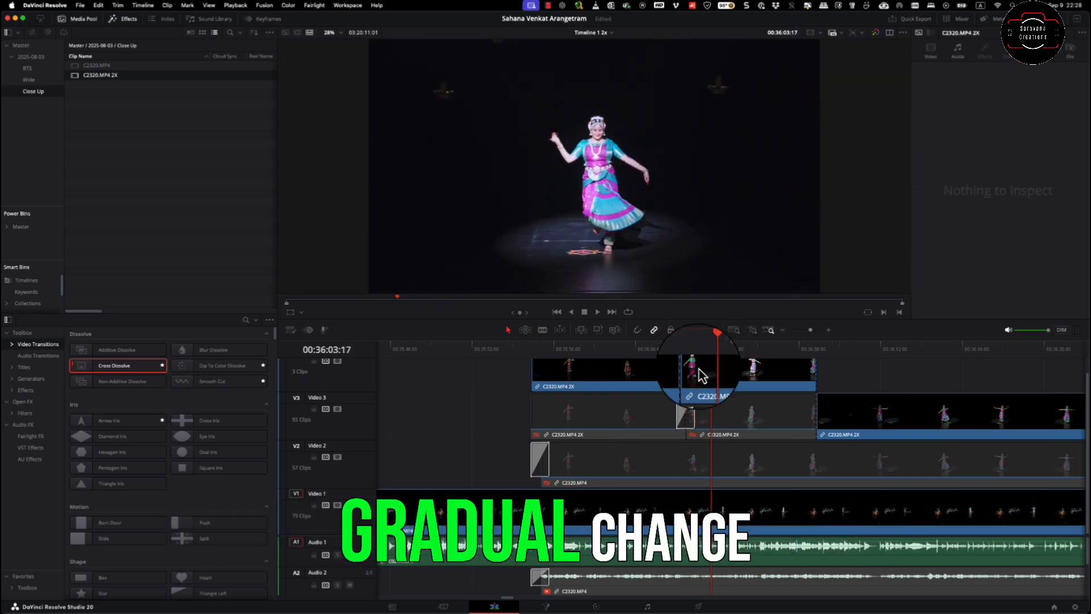
drag(672, 354, 690, 354)
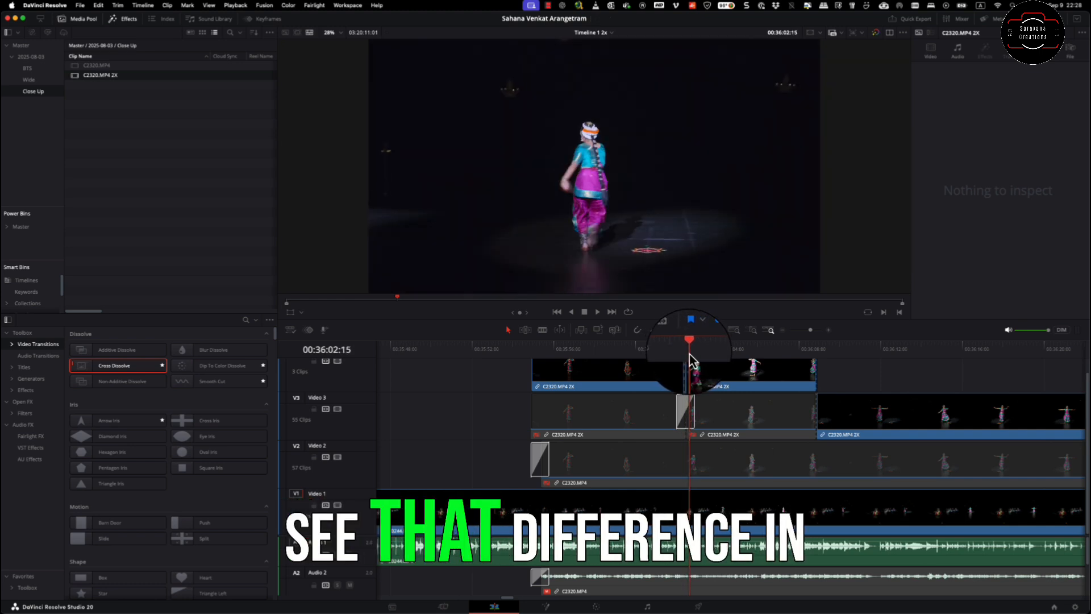
key(Left)
key(Left)
key(Left)
key(Left)
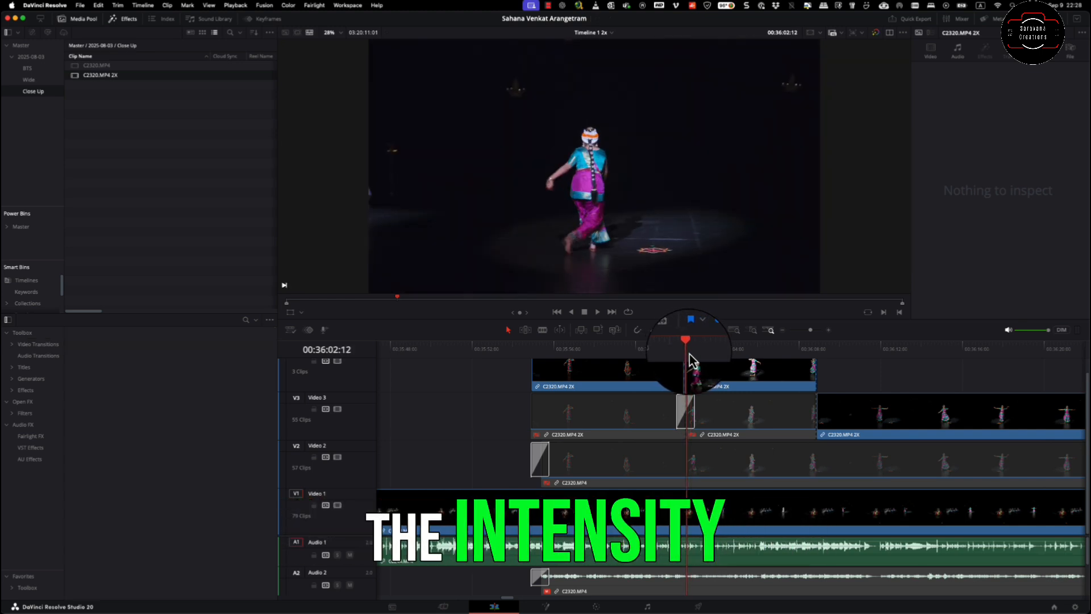
- Compare the light intensity of the adjacent frames 00:36:02:11 and 00:36:02:12 on either side of the cut
key(Right)
key(Left)
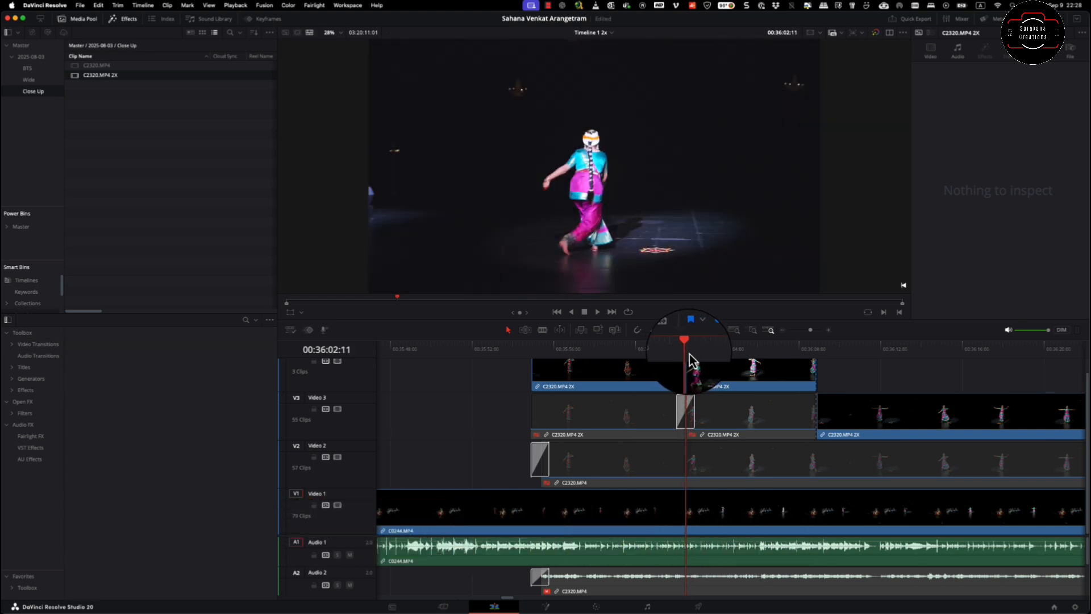
key(Right)
key(Left)
key(Right)
key(Left)
key(Right)
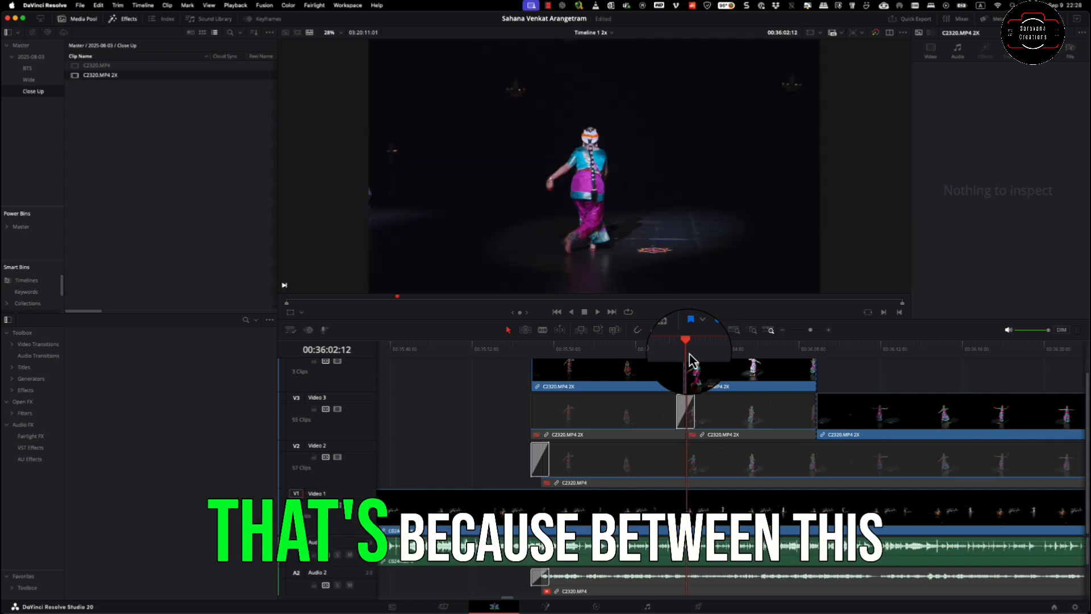
key(Left)
key(Right)
key(Left)
key(Right)
key(Left)
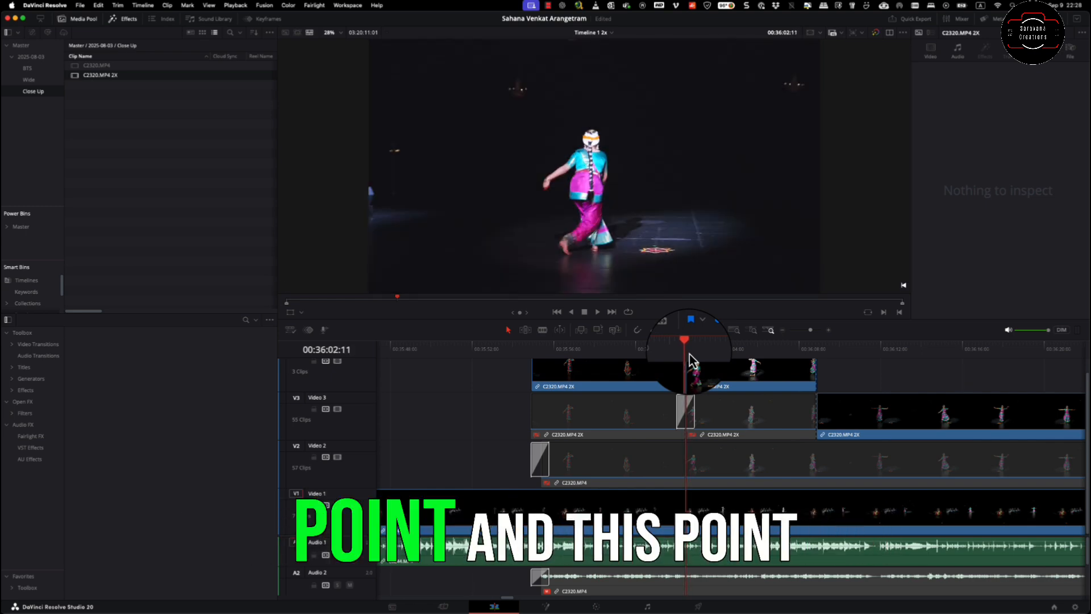
key(Right)
key(Left)
key(Right)
key(Left)
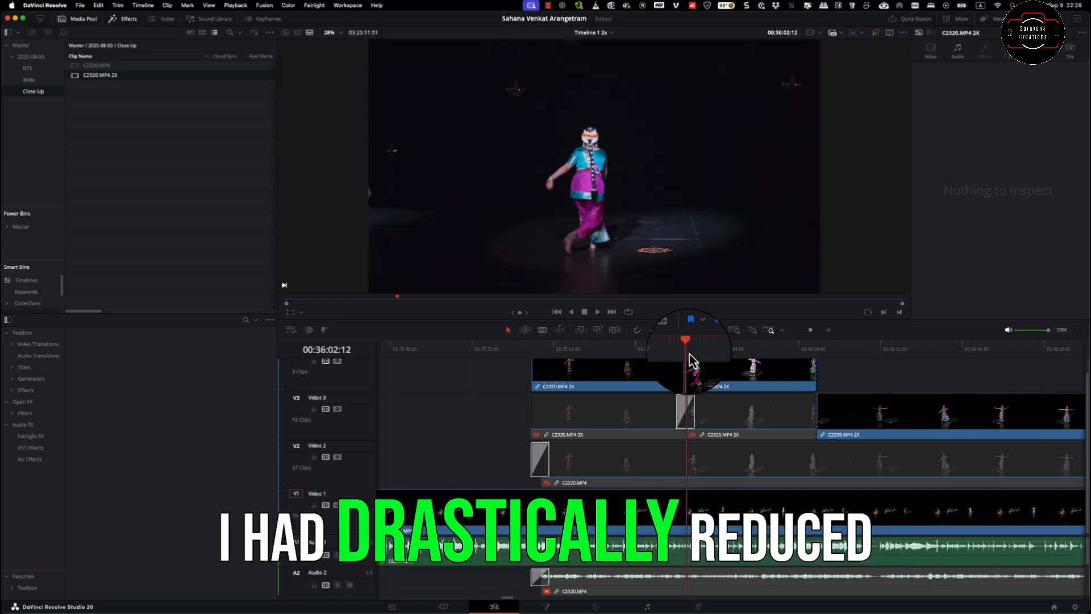
key(Right)
key(Left)
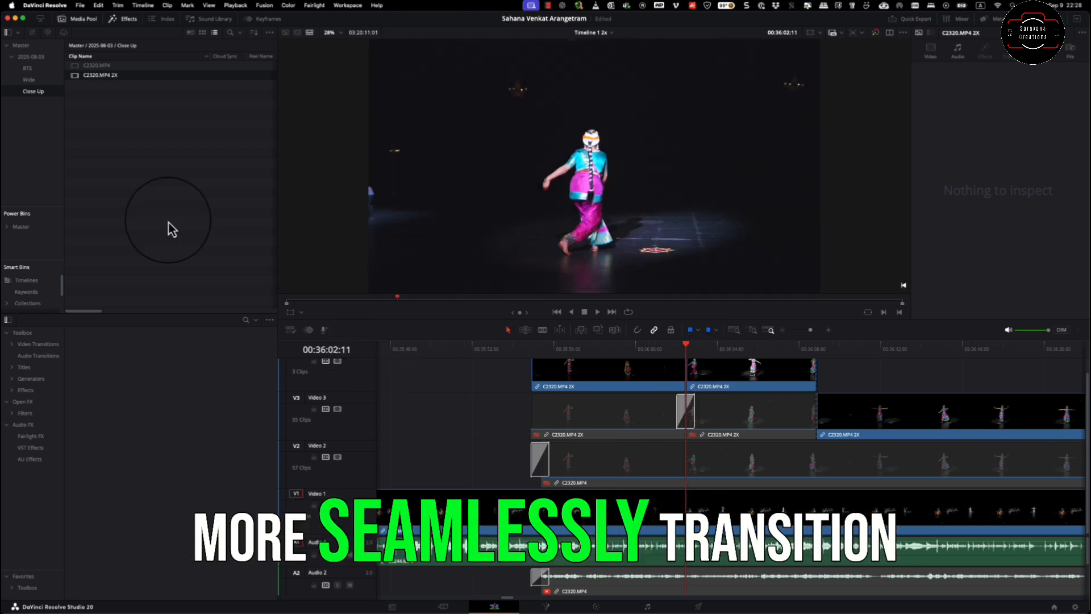
- Add a Cross Dissolve at the cut between the two top-track clip segments, lengthen it to 2.8 seconds and review the result
click(39, 349)
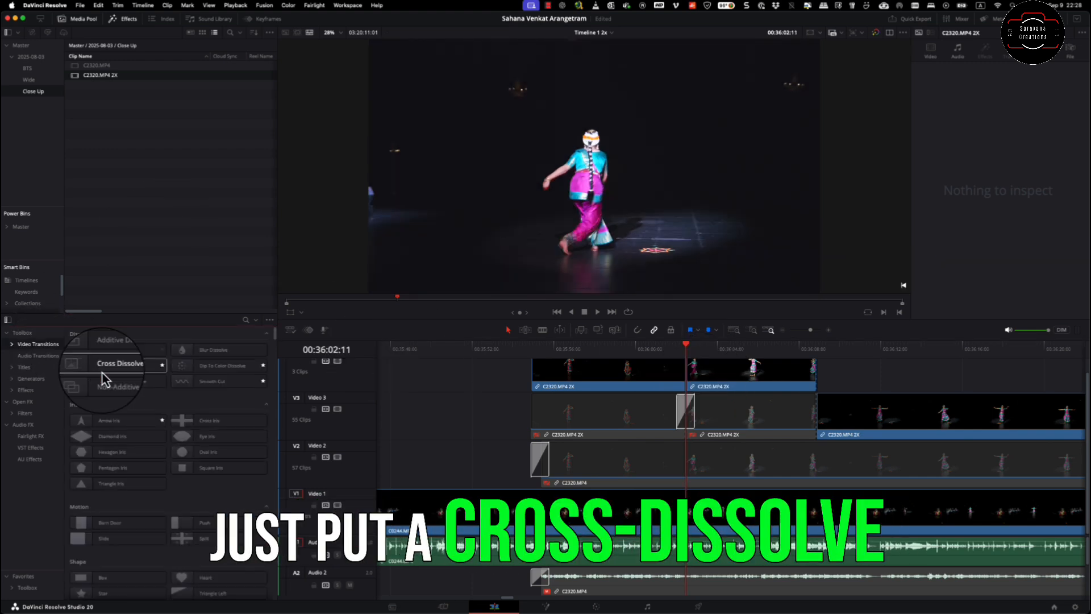
drag(110, 368, 714, 370)
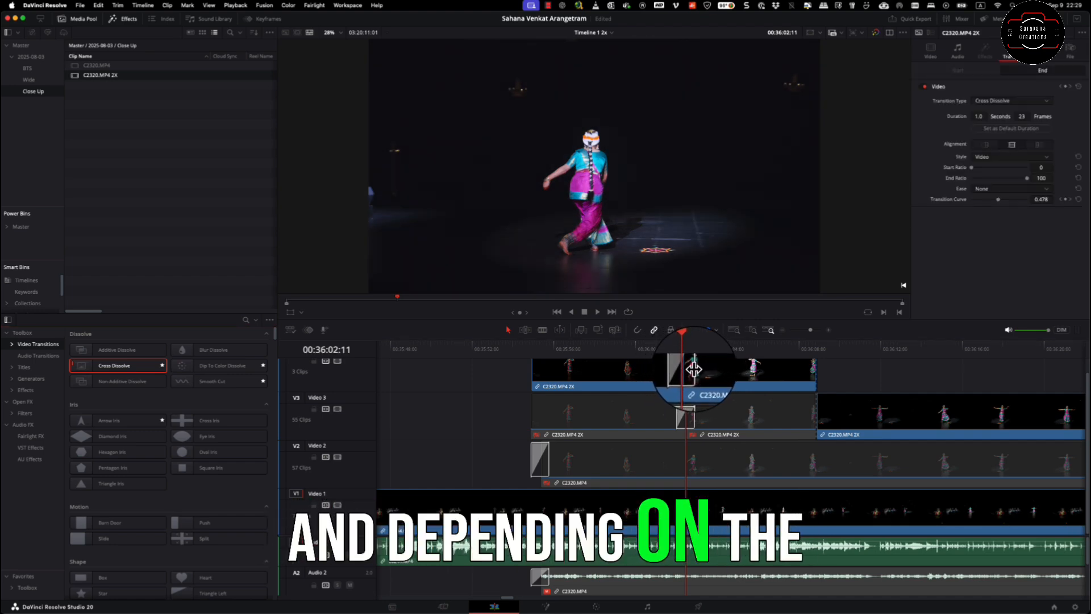
click(616, 350)
drag(616, 353, 738, 350)
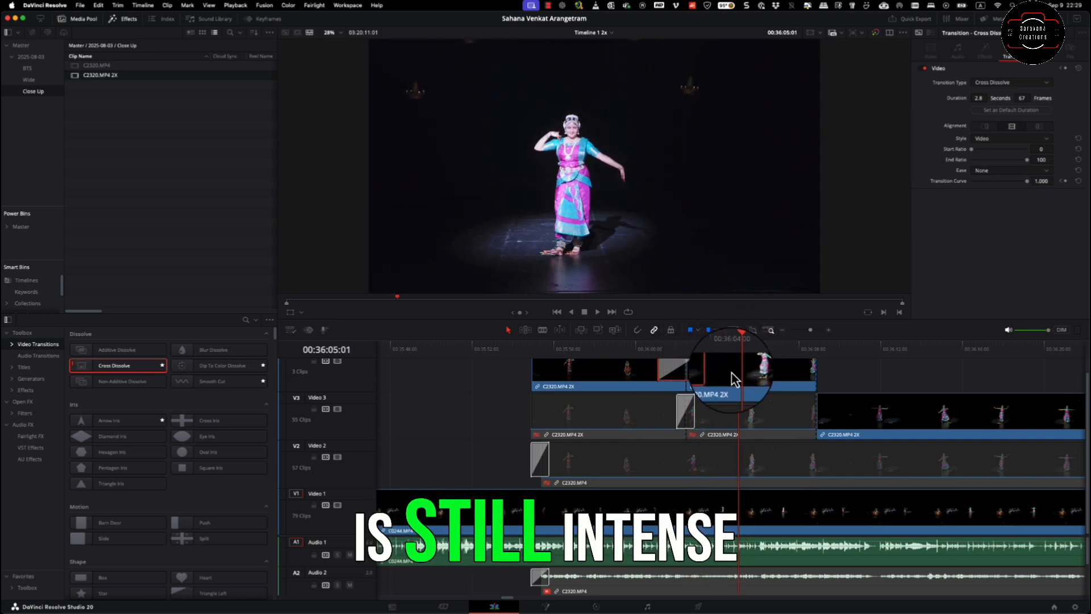
- Lower the gain of node 02 to 0.84 on the top-track clip segment after the cut and return to the edit timeline
click(742, 372)
click(596, 604)
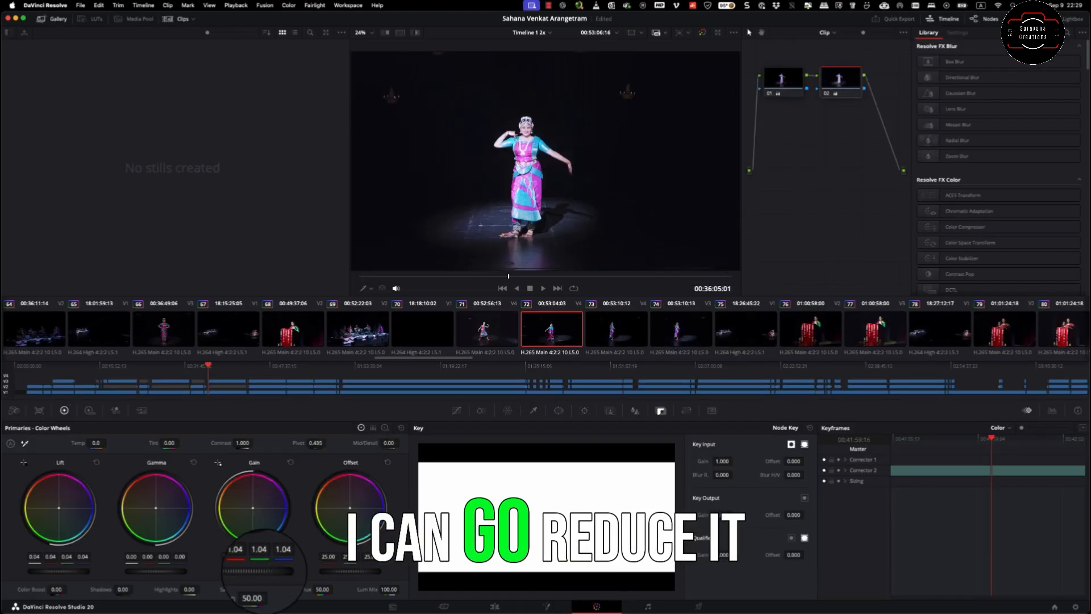
drag(262, 574, 254, 580)
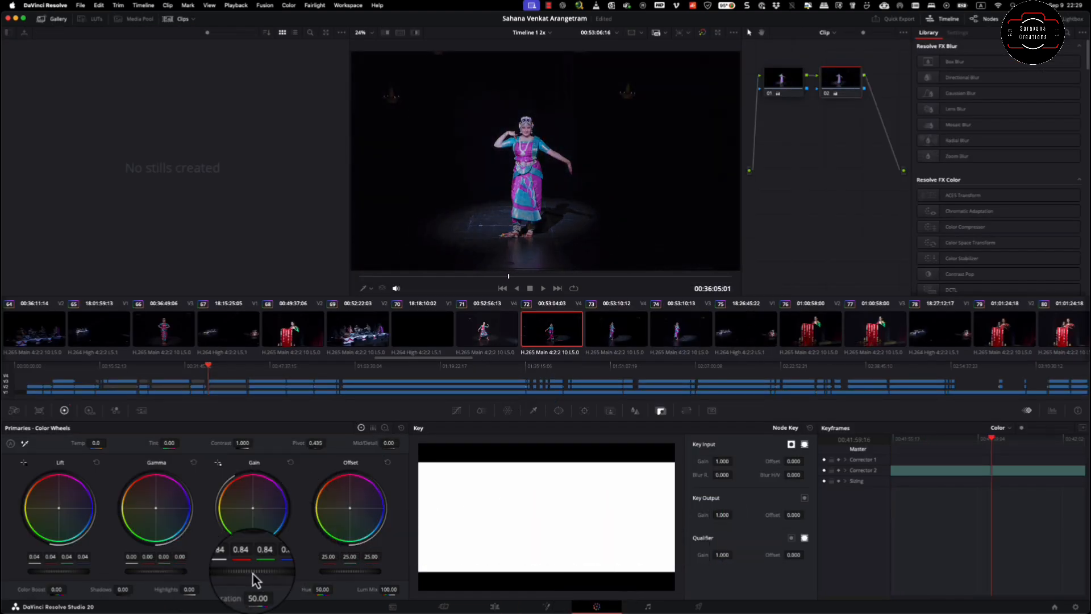
click(495, 606)
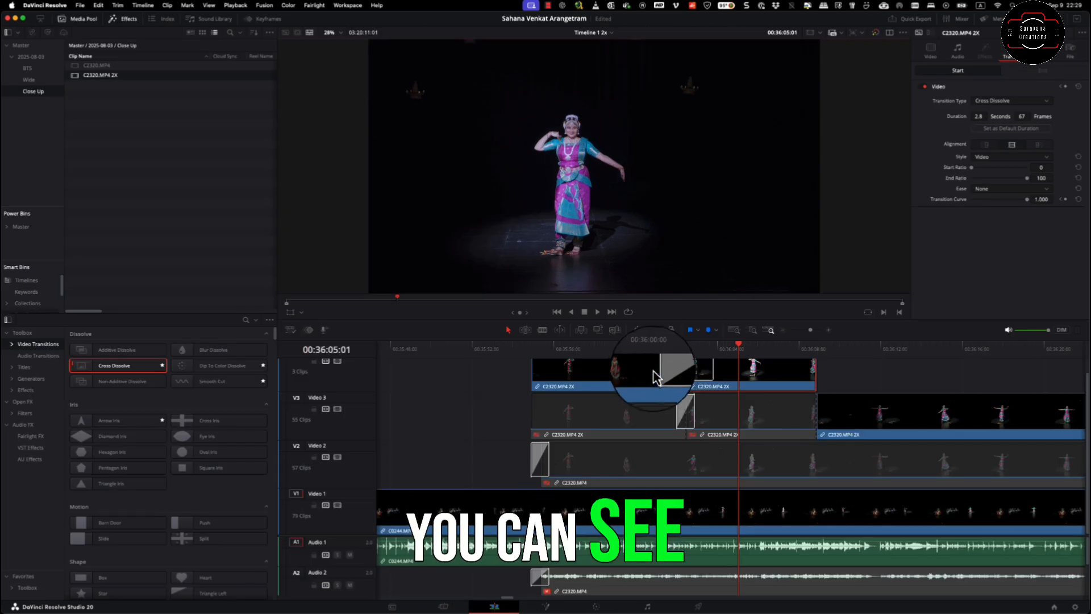
- Shorten the top-track Cross Dissolve to 2.0 seconds and review the exposure from before the cut to the end of the second segment
click(632, 356)
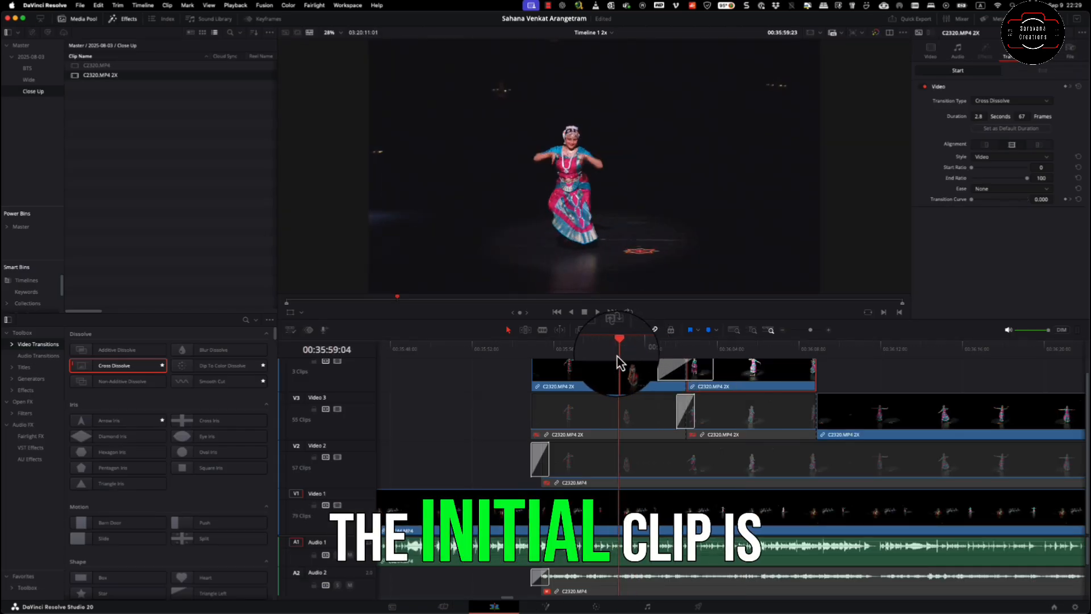
drag(617, 356, 689, 351)
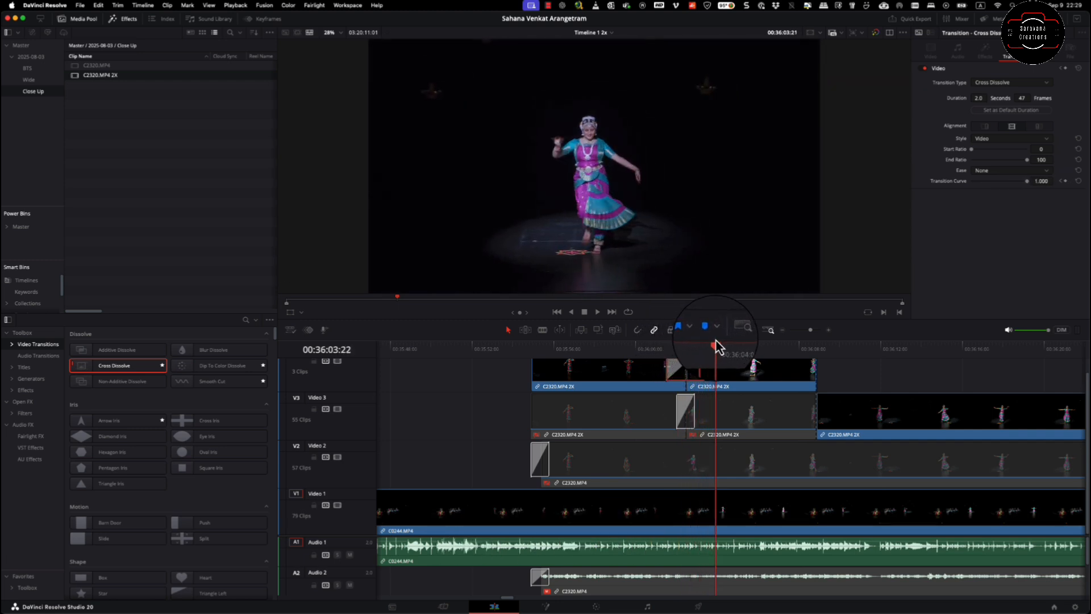
drag(737, 336, 791, 334)
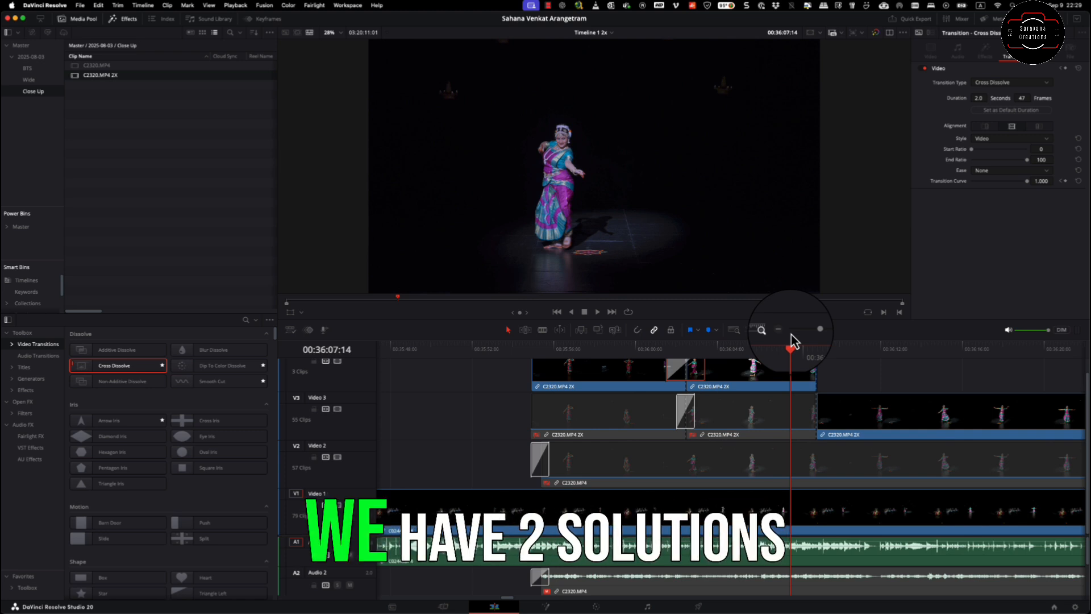
- Shorten the top-track Cross Dissolve to 1.6 seconds and review the intensity change across the cut
click(672, 370)
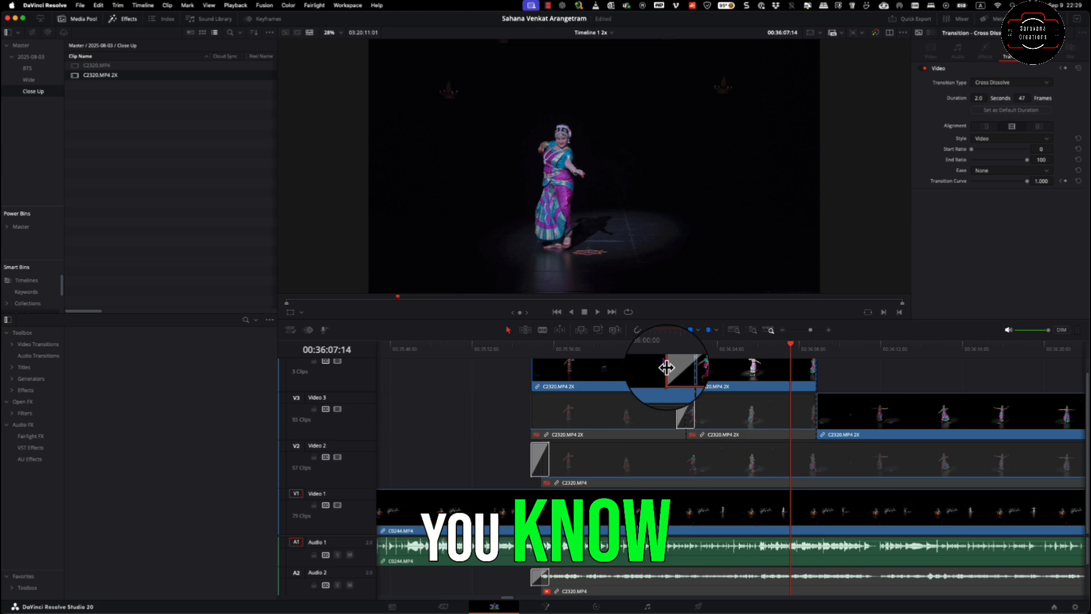
drag(667, 367, 720, 357)
click(675, 352)
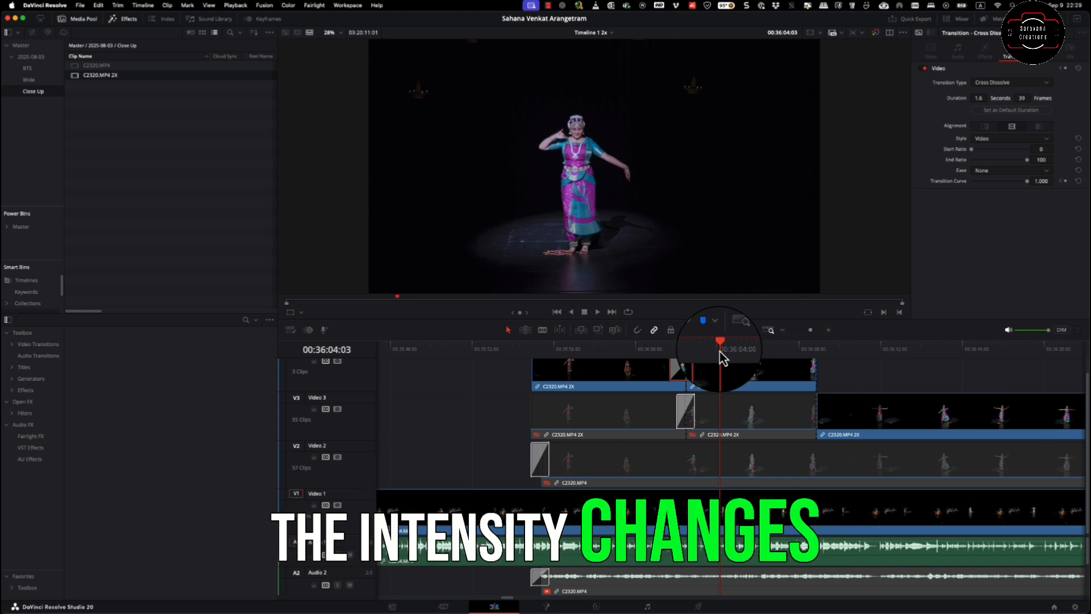